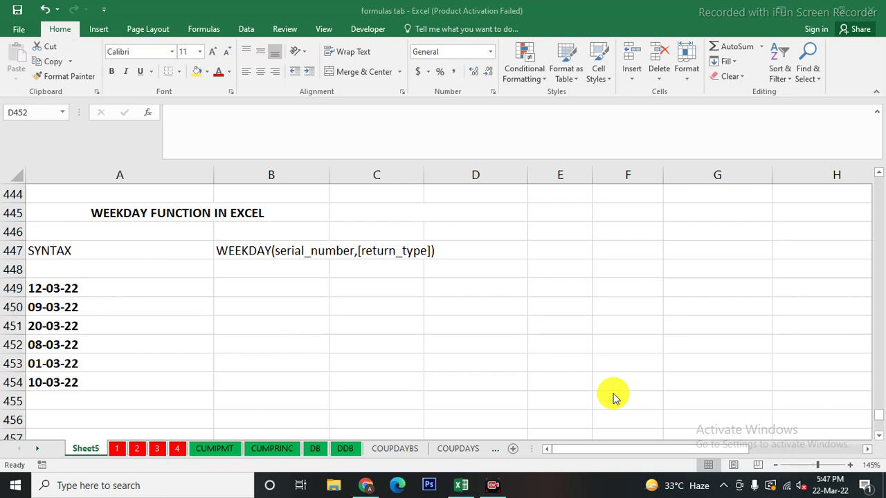
Enter the formula =WEEKDAY(A449) in cell B449 to return the weekday number of the first date.
click(325, 251)
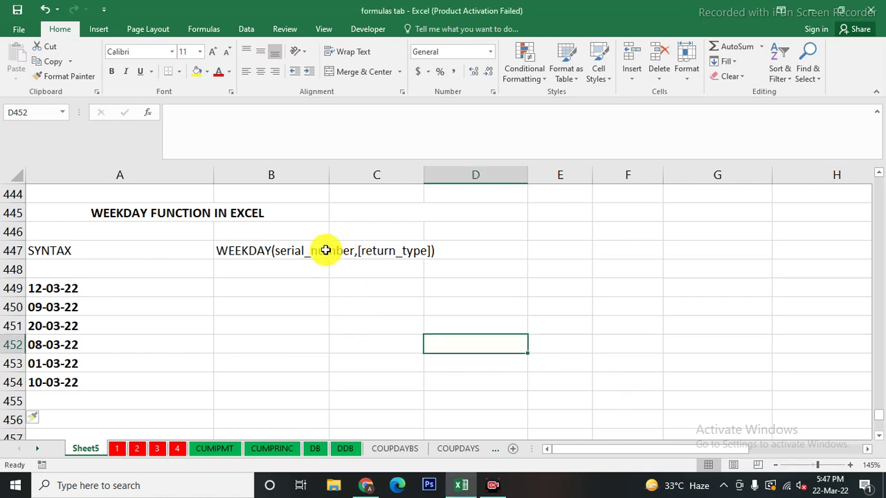
click(325, 250)
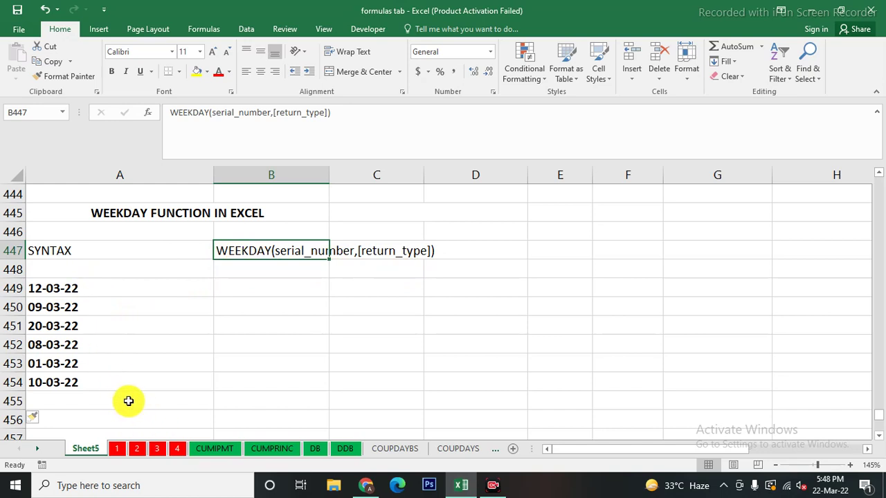
click(268, 287)
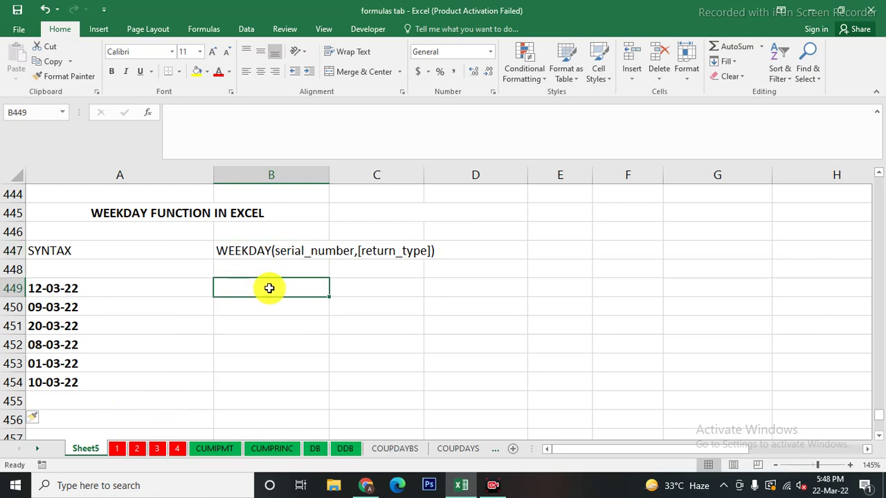
text(=WEE)
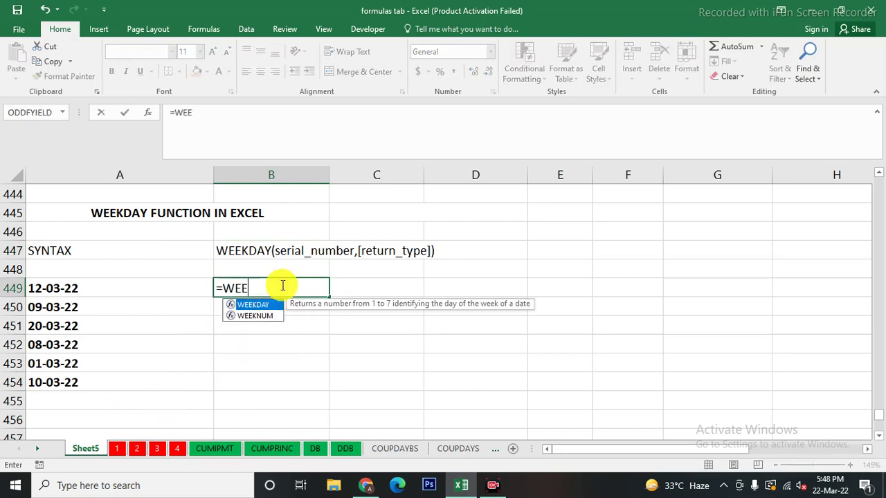
text(KDAY()
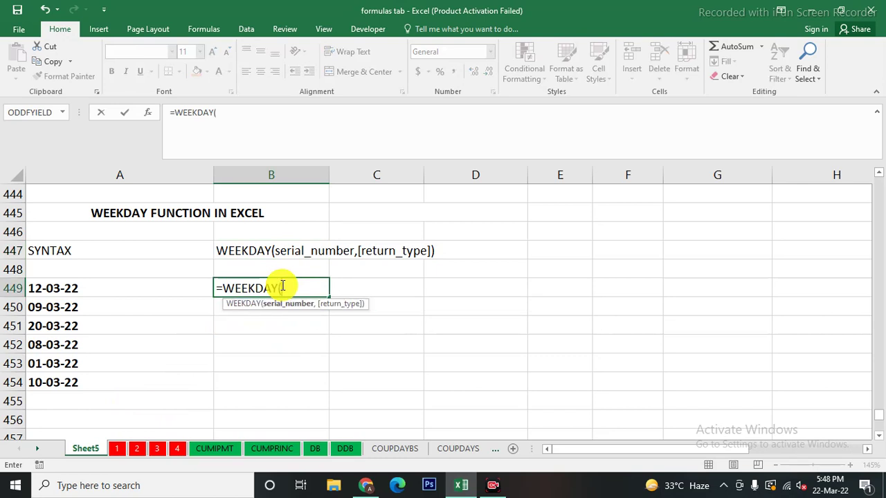
click(91, 288)
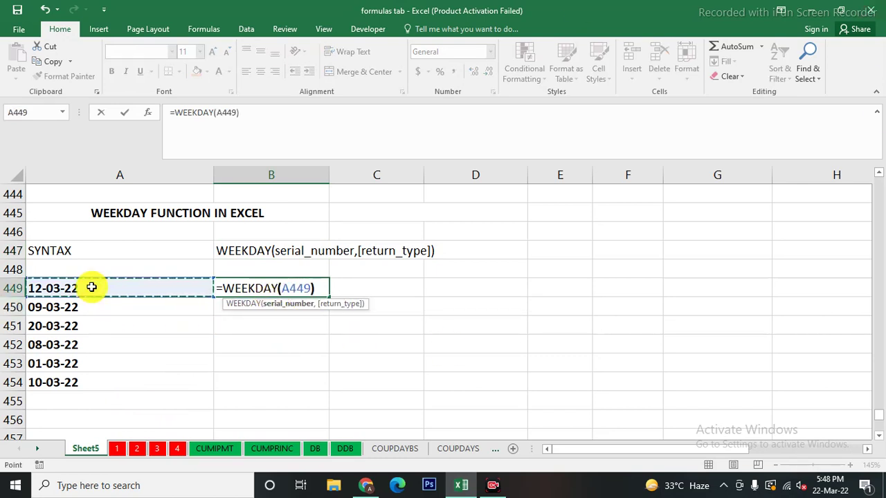
key(Return)
Fill the WEEKDAY formula from B449 down to B454 for the remaining dates.
click(273, 288)
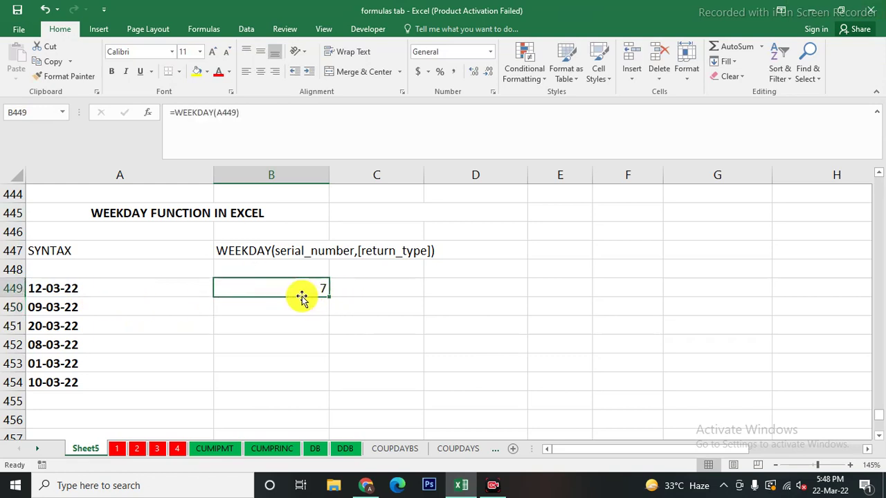
drag(327, 297, 322, 389)
click(455, 376)
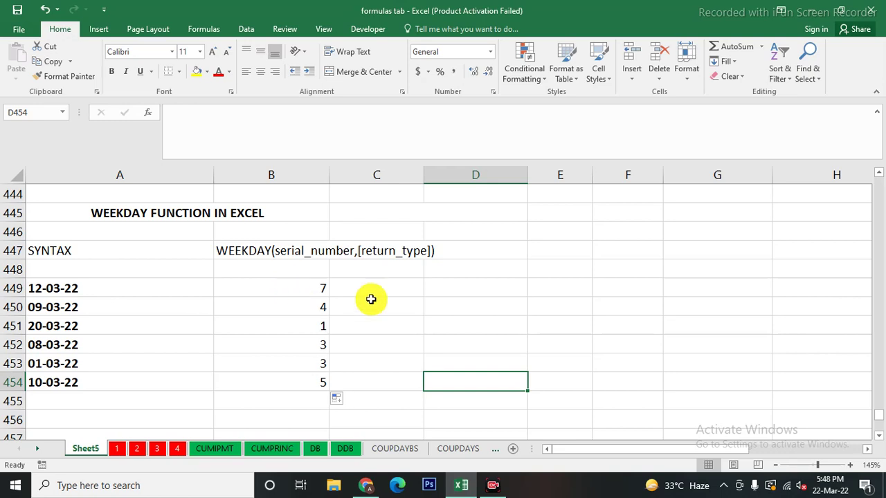
Enter the formula =TEXT(A449,"DDDD") in cell C449 to return the first date's day name.
click(396, 290)
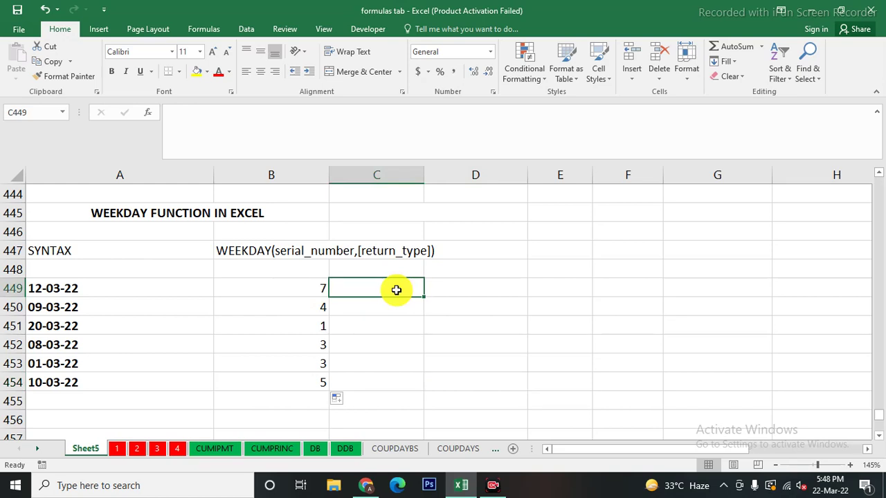
text(=)
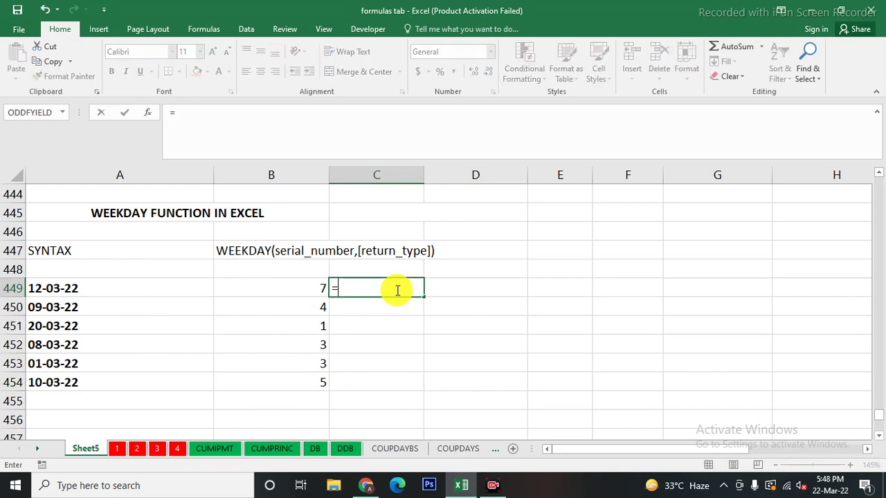
text(TEXT()
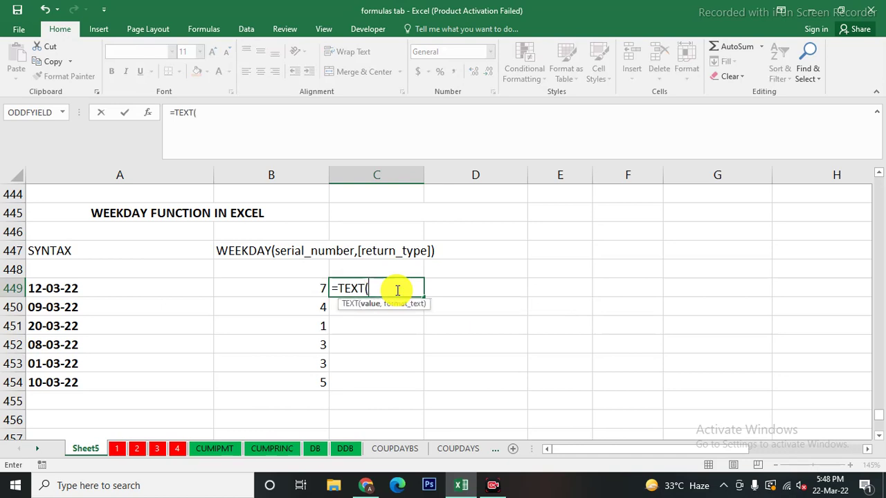
click(104, 292)
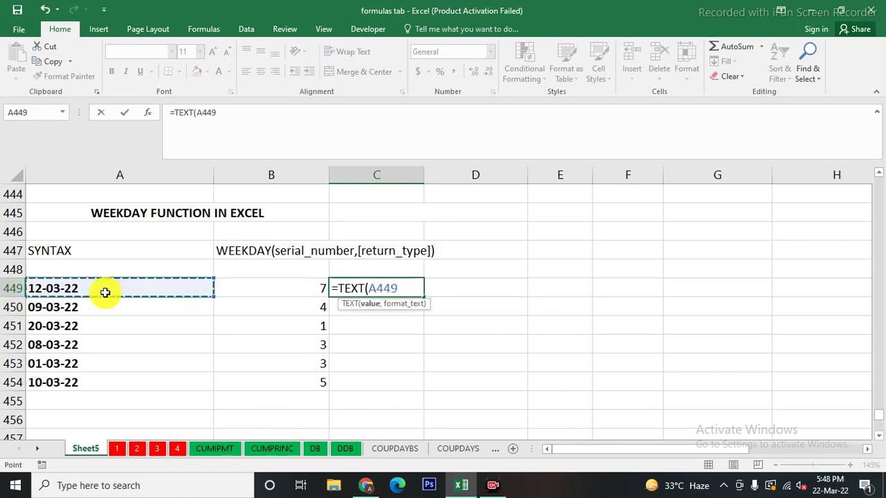
text(,"DDDD)
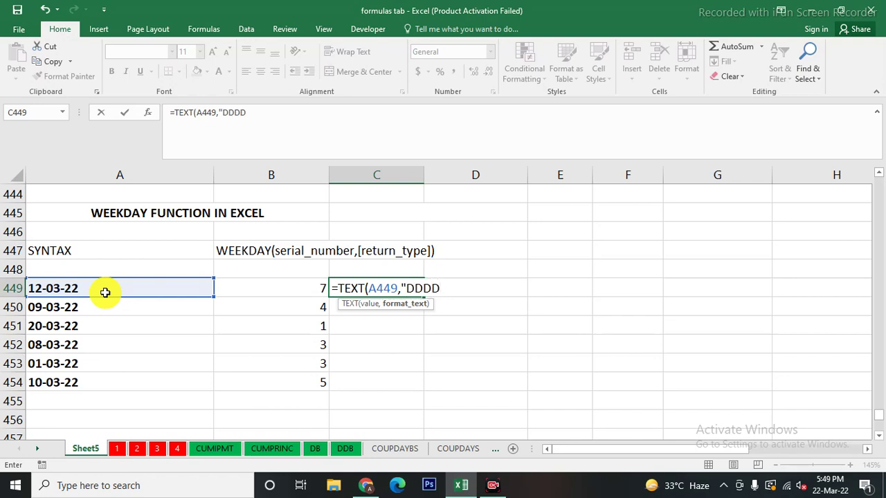
text("))
key(Return)
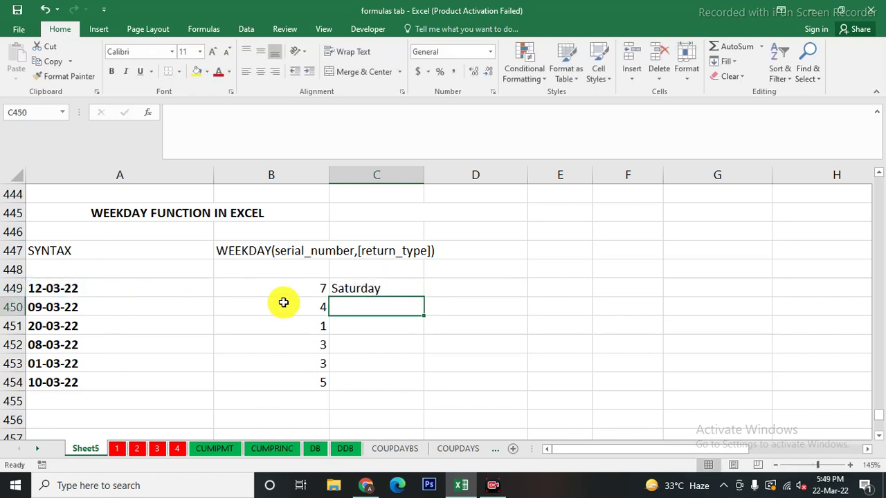
Fill the TEXT day-name formula from C449 down to C454.
click(365, 291)
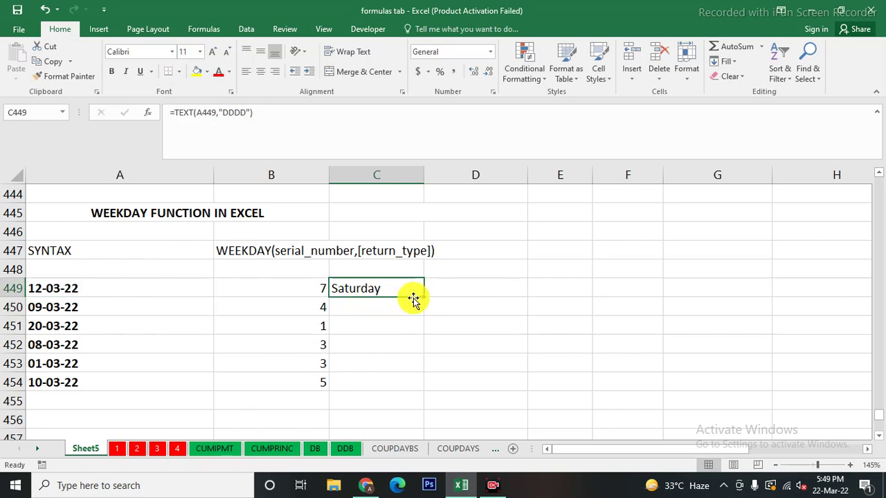
drag(424, 297, 412, 384)
click(504, 379)
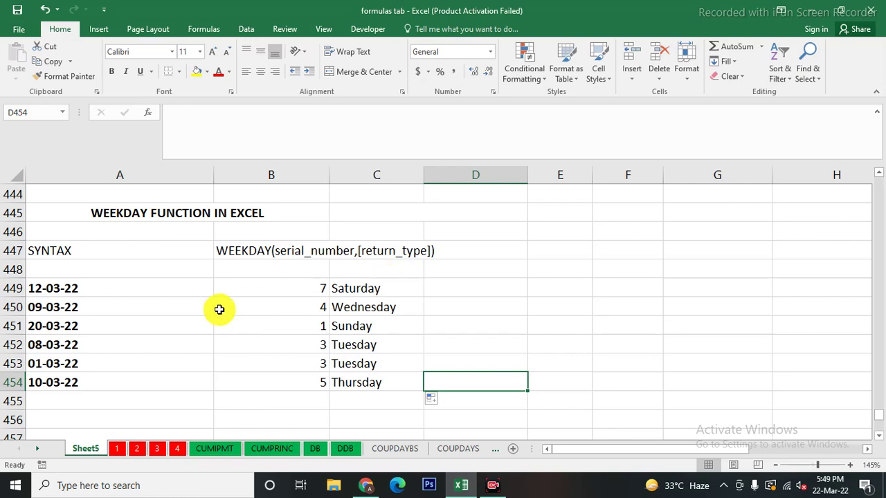
Add return type 2 to the formula in B449, making it =WEEKDAY(A449,2).
click(276, 291)
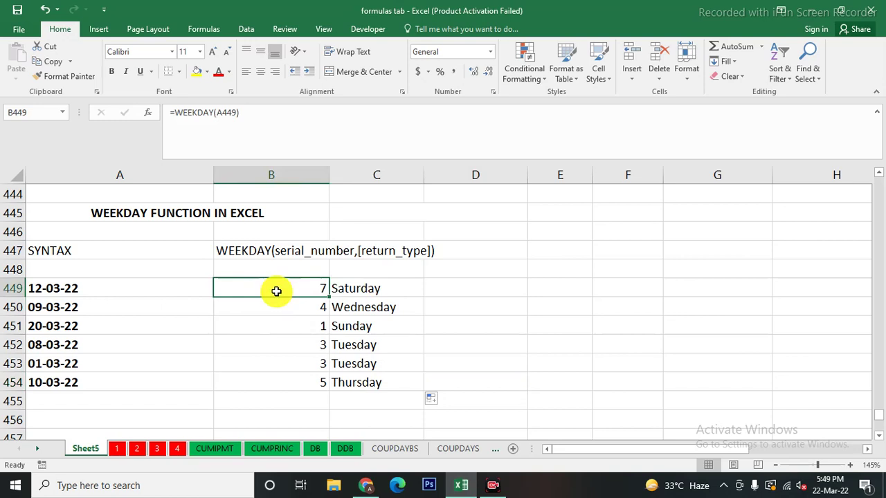
double_click(276, 291)
key(BackSpace)
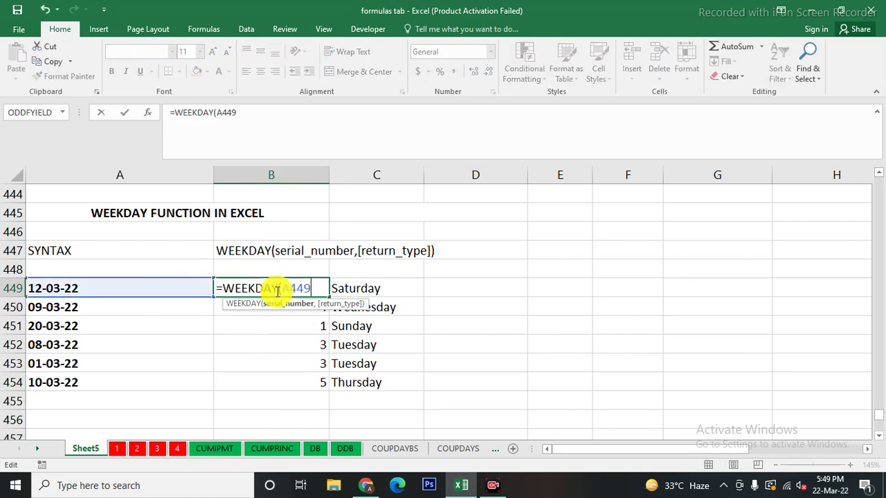
text(,)
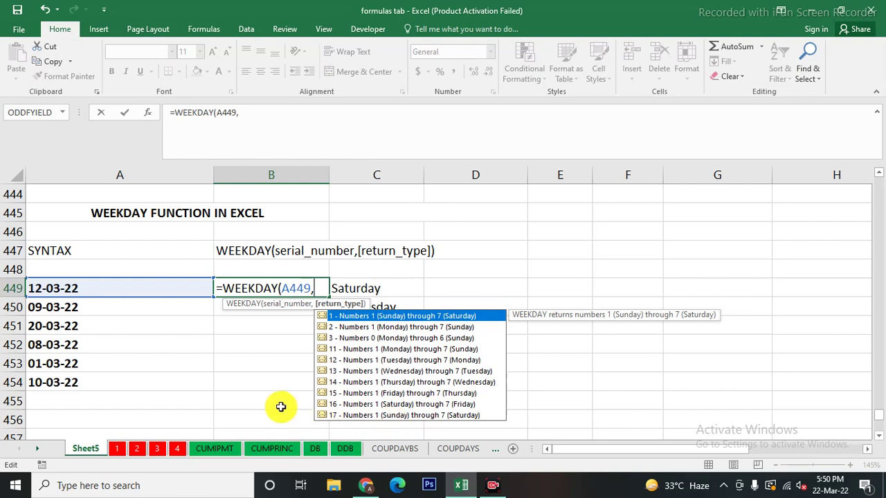
key(Down)
text(2))
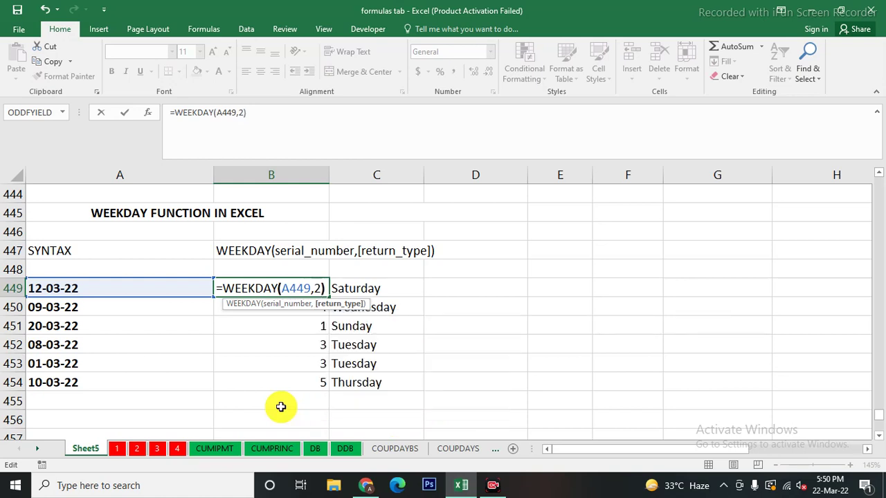
key(Return)
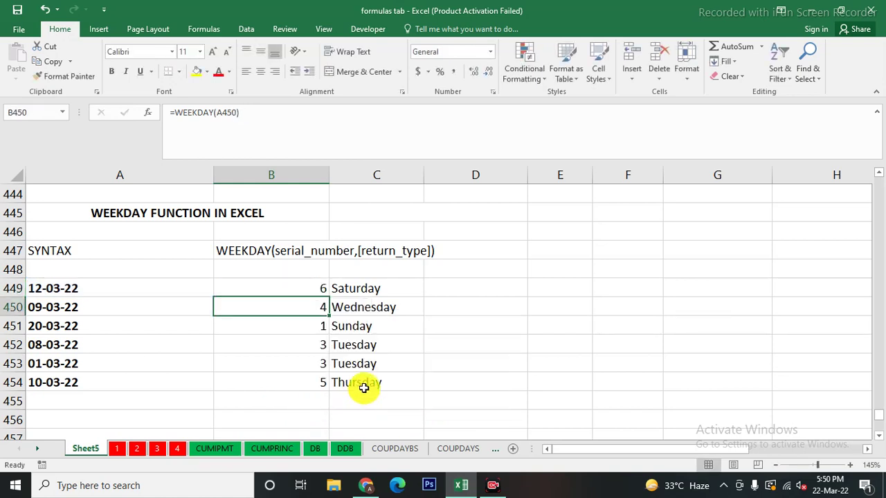
Copy the WEEKDAY formula with return type 2 from B449 down through B454.
click(294, 289)
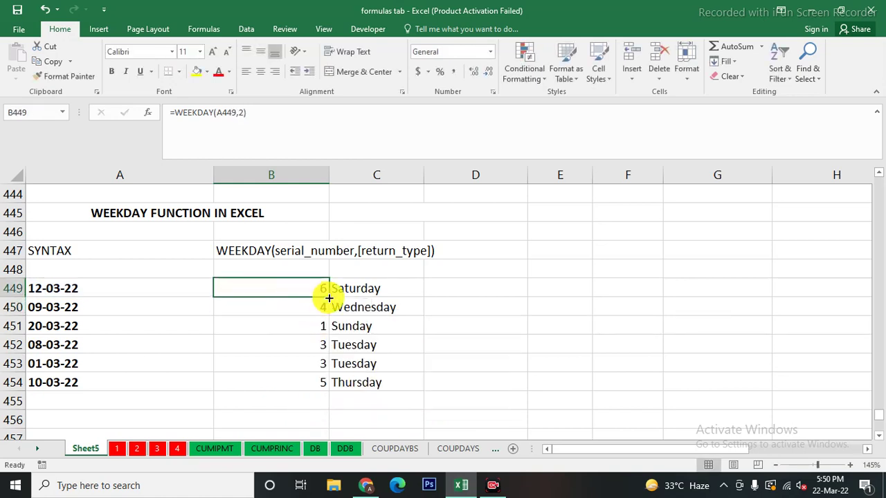
drag(326, 299, 326, 392)
click(419, 365)
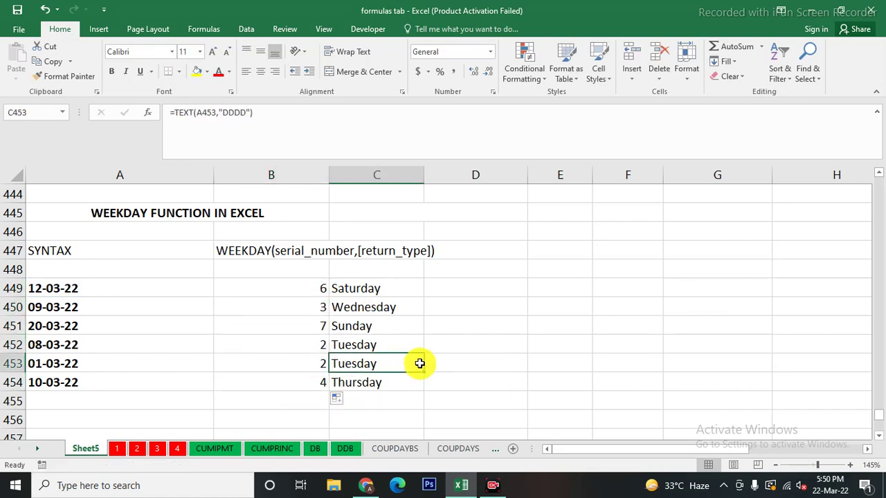
Undo the fill and the return type change in the WEEKDAY formulas of column B.
key(ctrl+z)
key(ctrl+z)
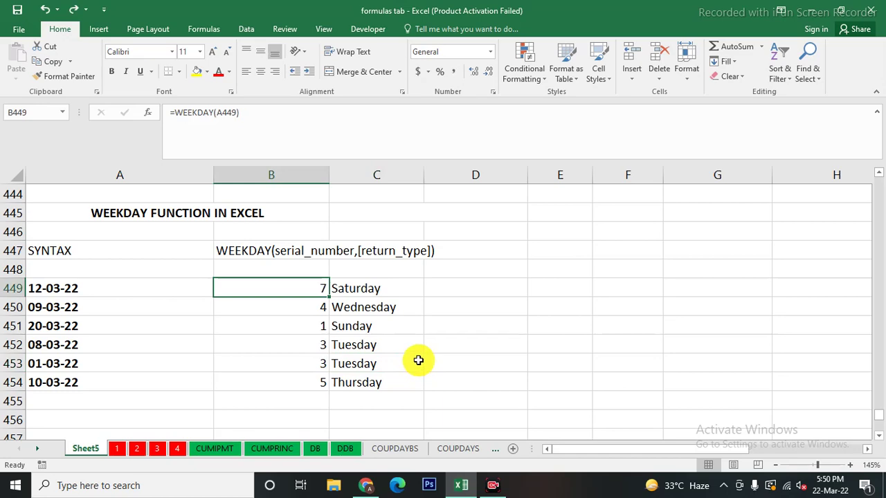
click(415, 379)
Begin an IF formula in cell B461 with the logical test WEEKDAY(A461)=1.
scroll(415, 379, down, 1)
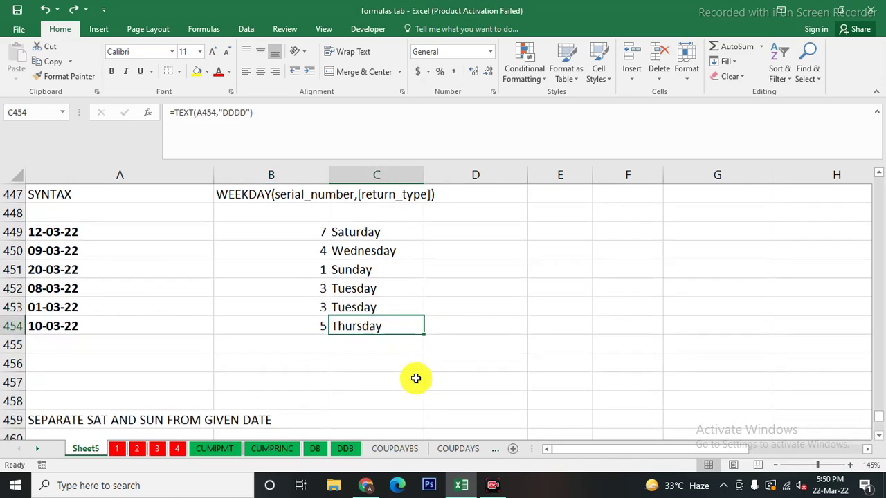
scroll(415, 379, down, 3)
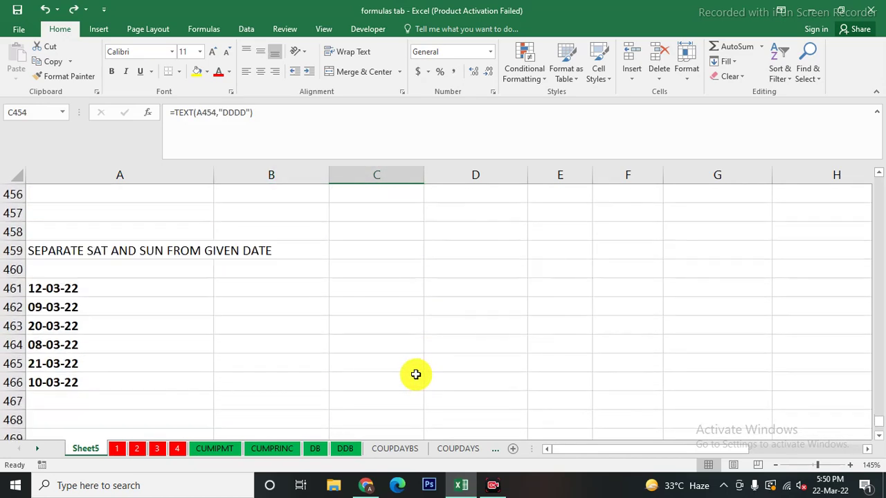
click(135, 307)
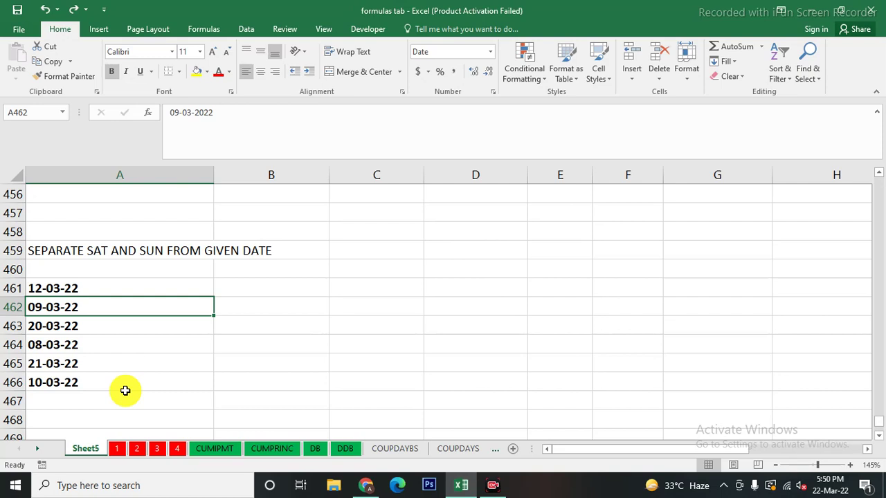
click(244, 288)
text(=)
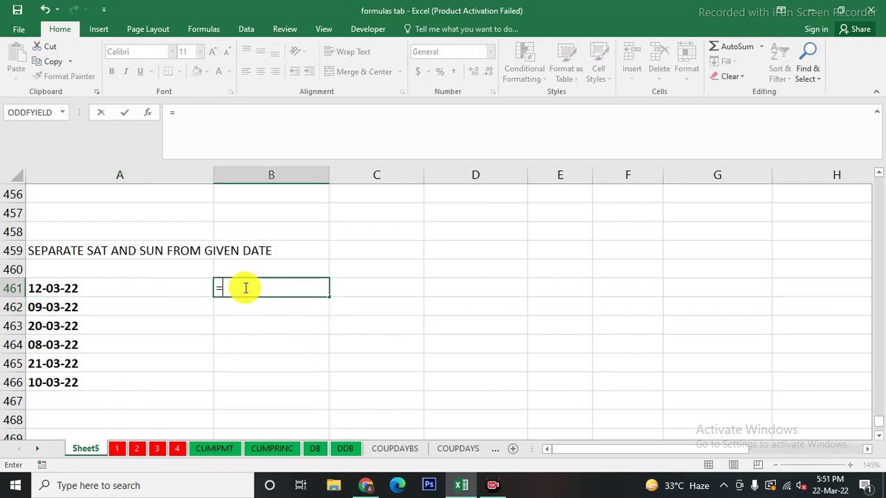
text(IF()
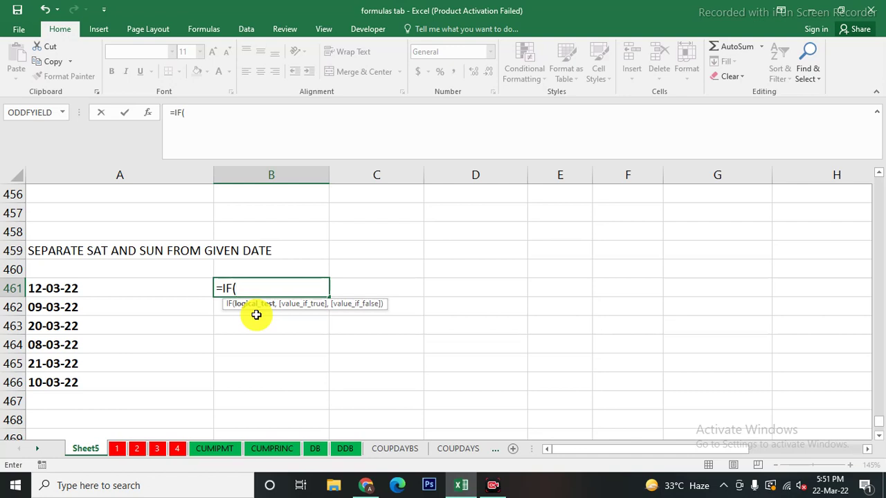
text(WEEKDAY()
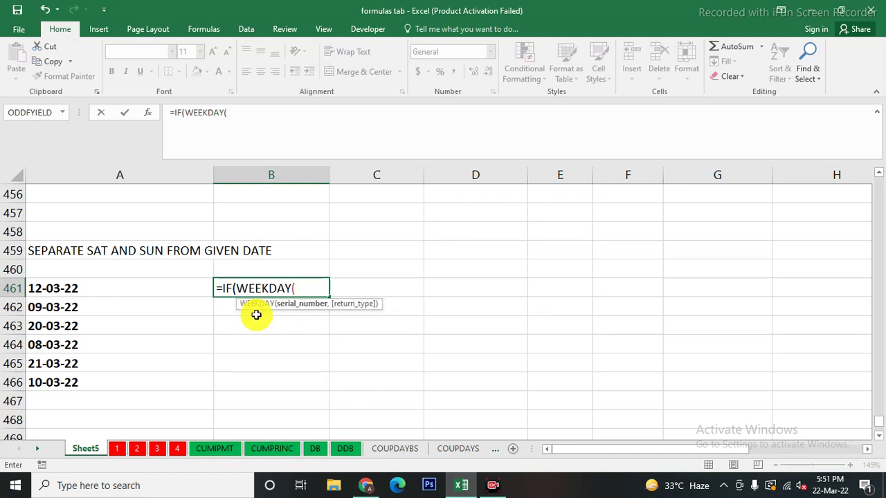
click(64, 288)
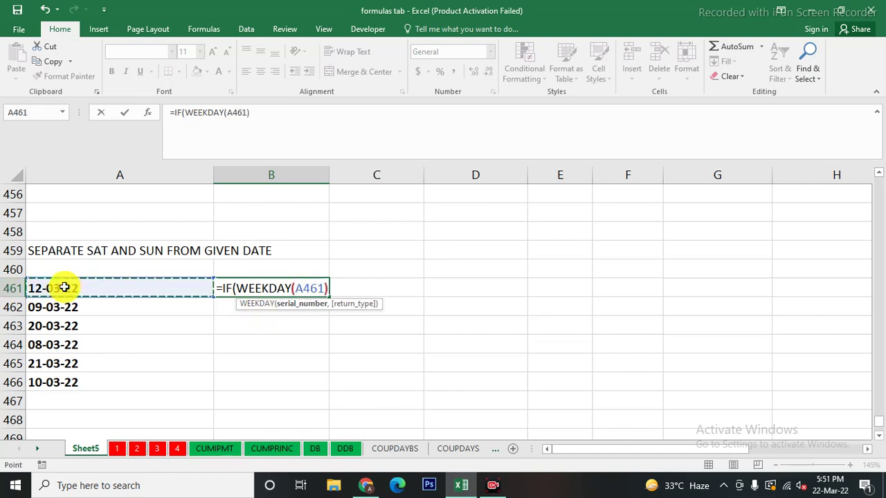
text()=)
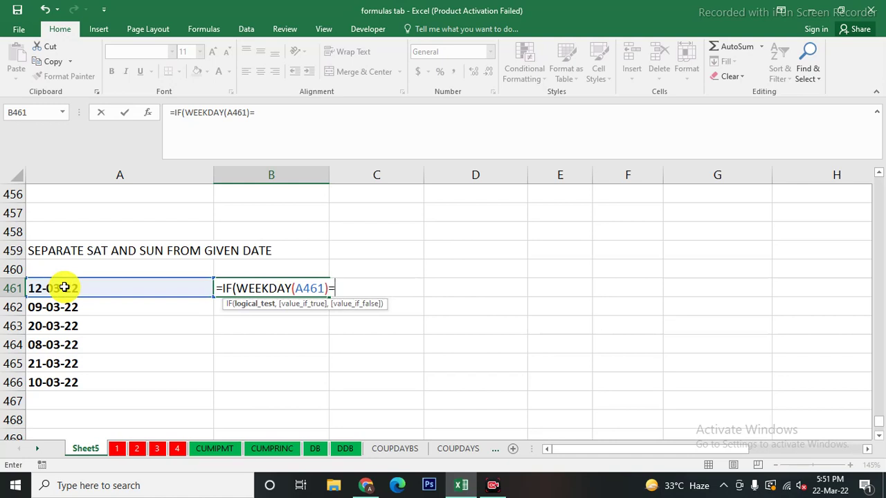
text(1)
Complete the test WEEKDAY(A461)=1 in B461's IF formula and add "SCHOOL IS CLOSED" as the value if true.
text(,)
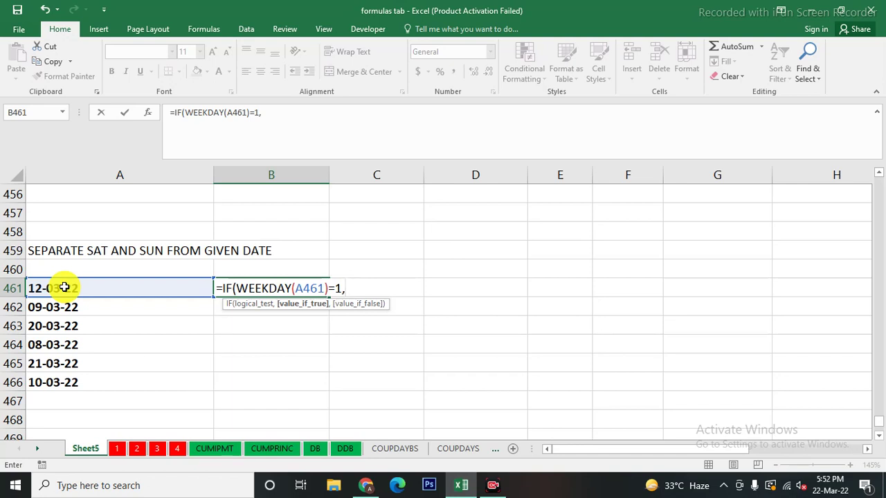
text("SCHOOL IS)
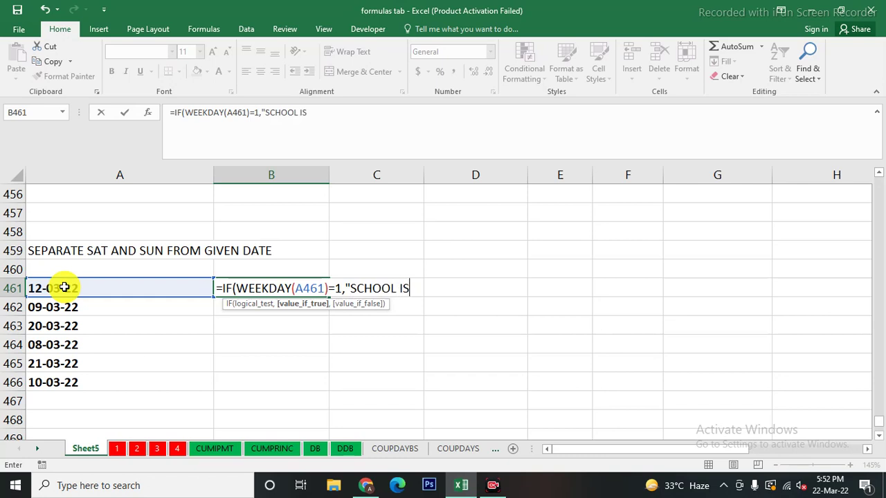
text( CLOSED)
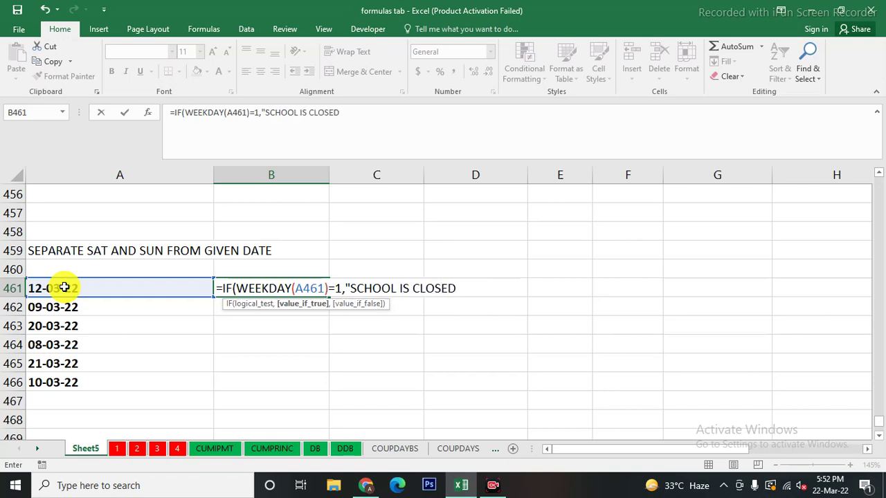
text(",)
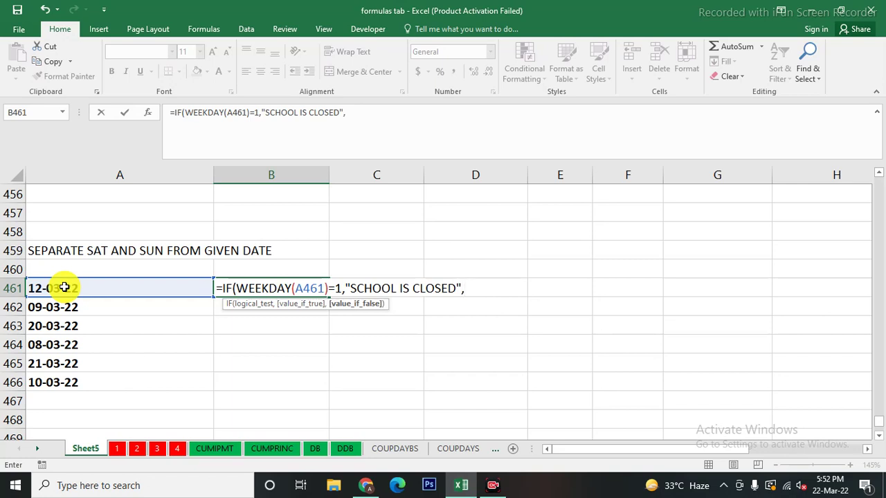
Add "SCHOOL IS OPEN" as the value if false in B461's IF formula and enter the formula.
text(IF)
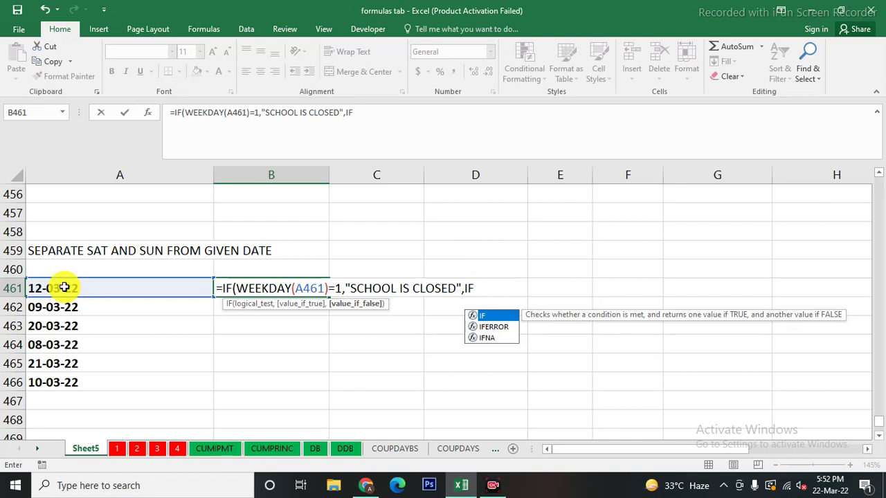
key(BackSpace)
key(BackSpace)
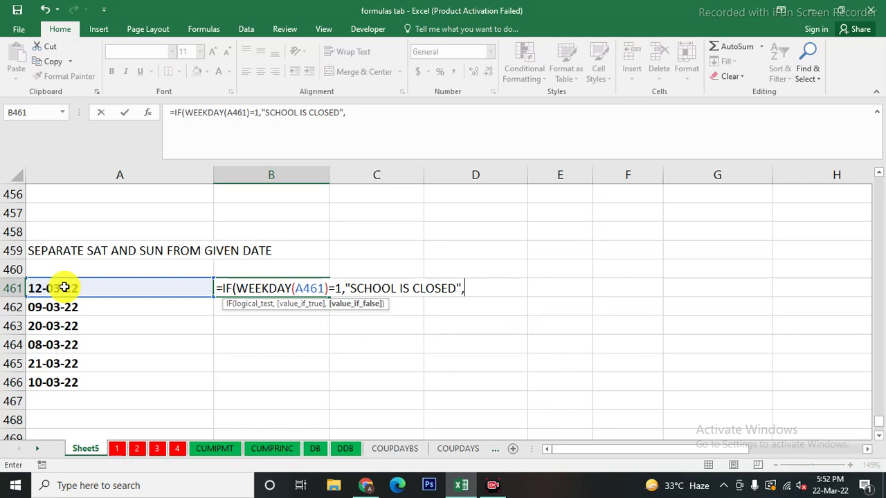
text("SCHOOL IS CL)
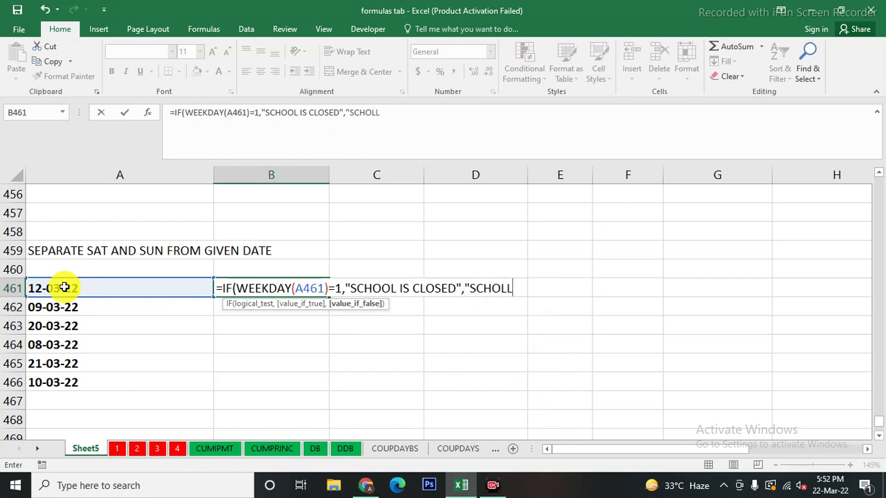
key(BackSpace)
key(BackSpace)
text(OL IS OPEN"))
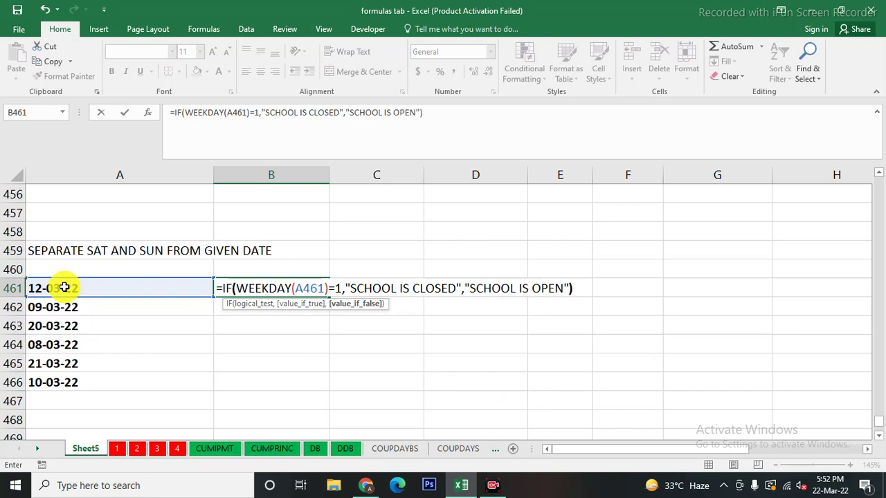
key(Return)
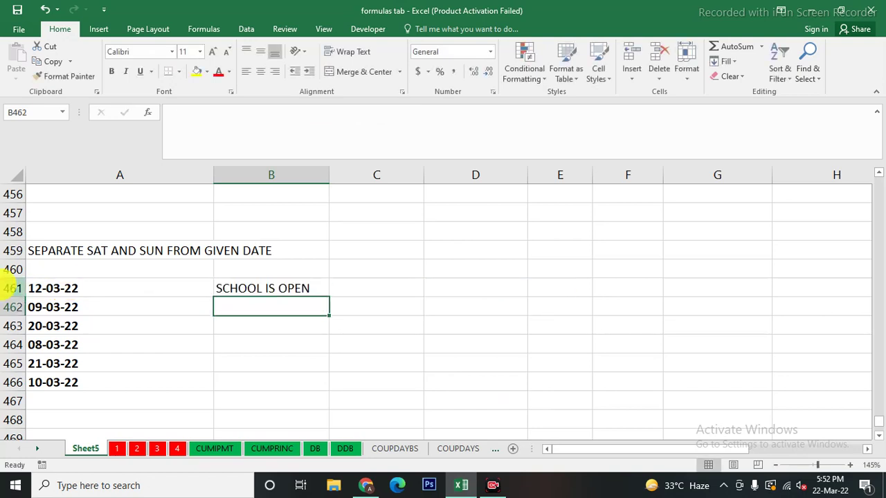
Copy the IF formula from B461 down through B466.
click(239, 291)
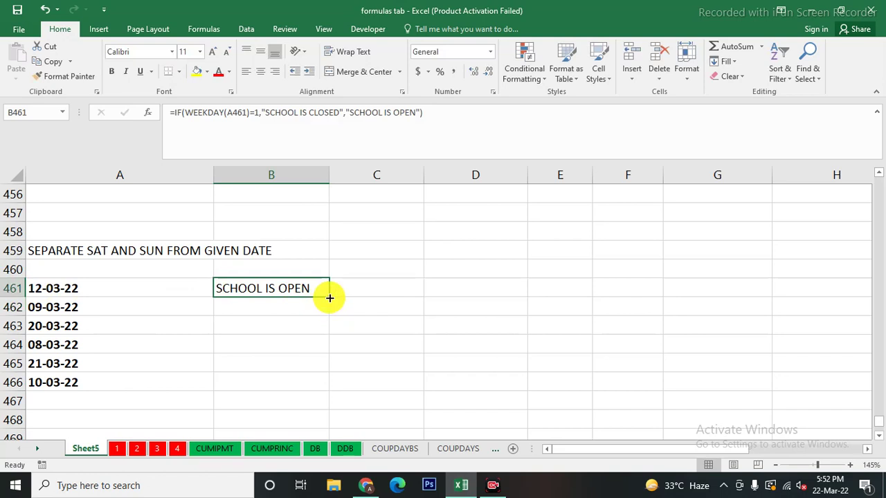
drag(330, 296, 329, 392)
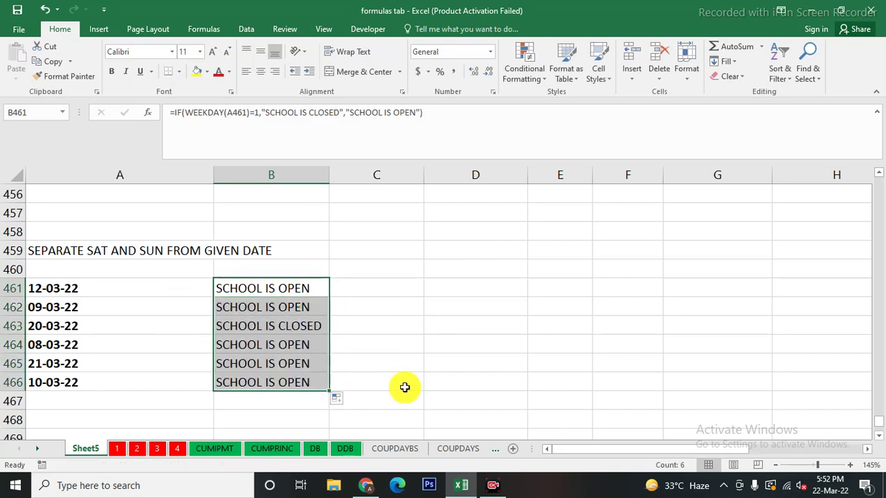
click(401, 388)
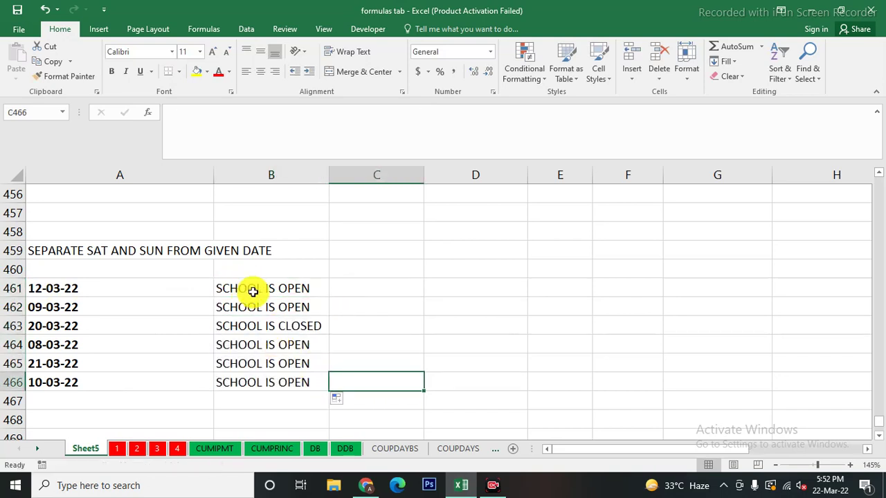
Enter =TEXT(A461,"DDDD") in cell E461 to show the weekday name of the first date.
click(562, 290)
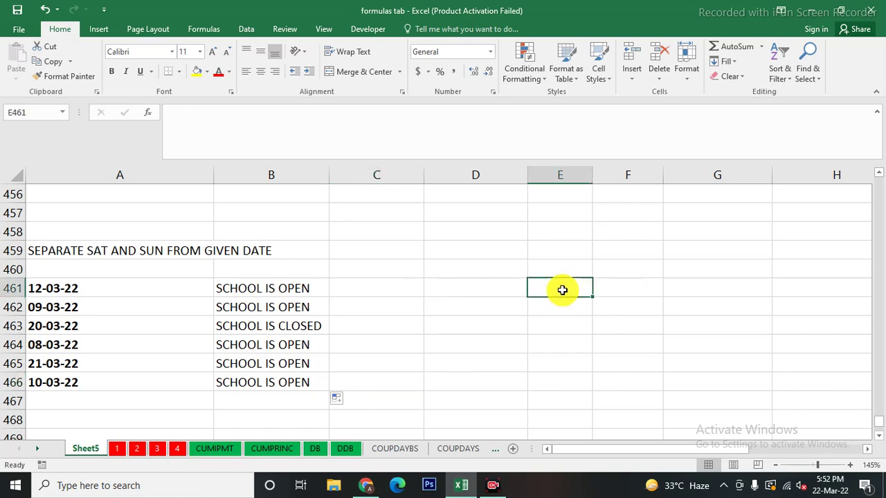
text(=TEXT)
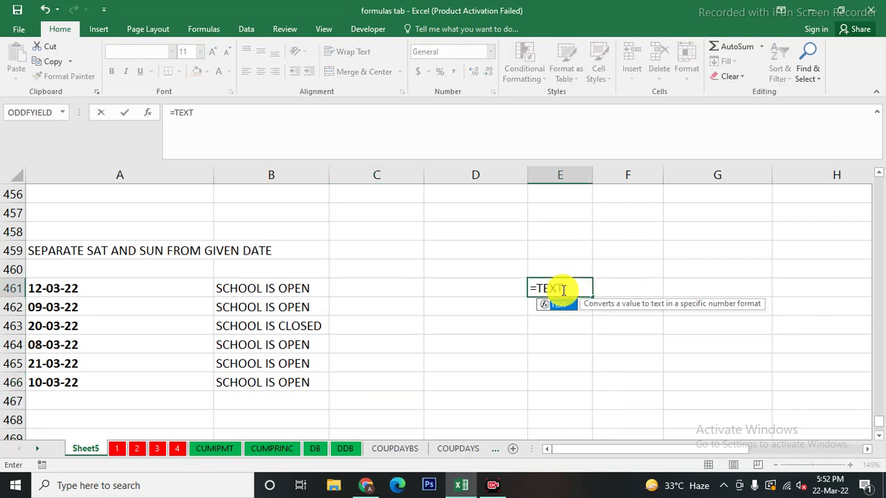
text(()
click(59, 287)
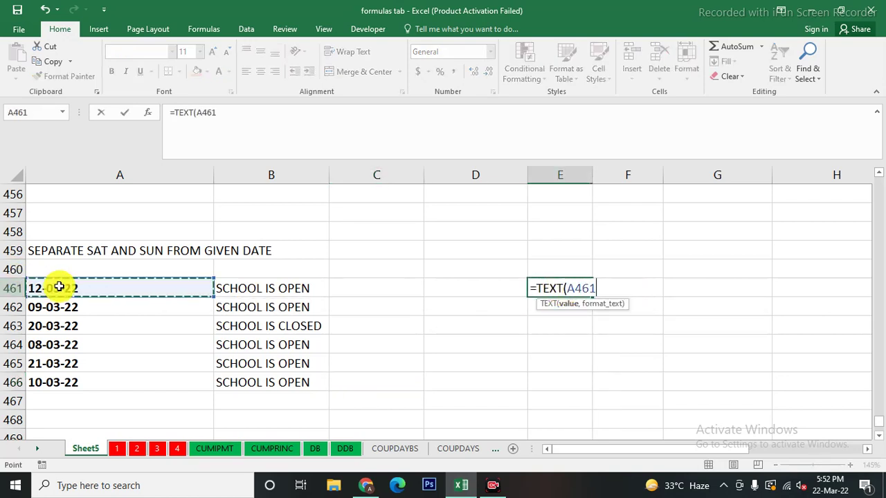
text(,"DDD)
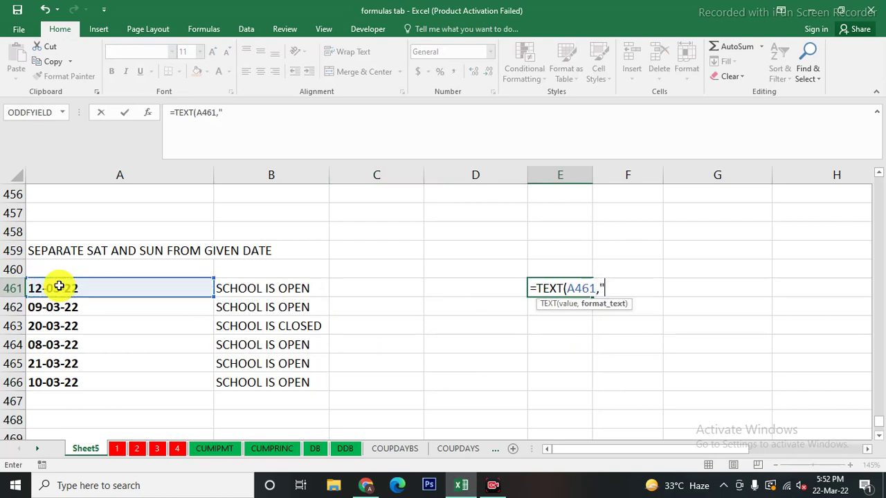
text(D"))
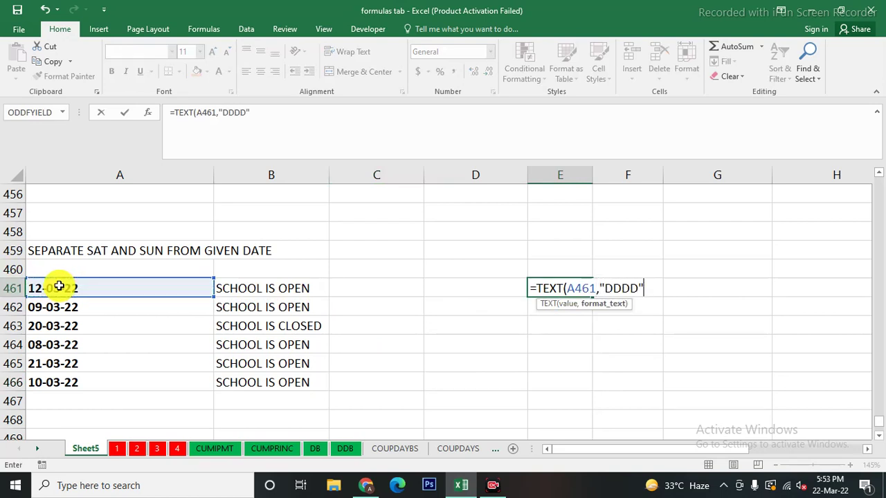
key(Return)
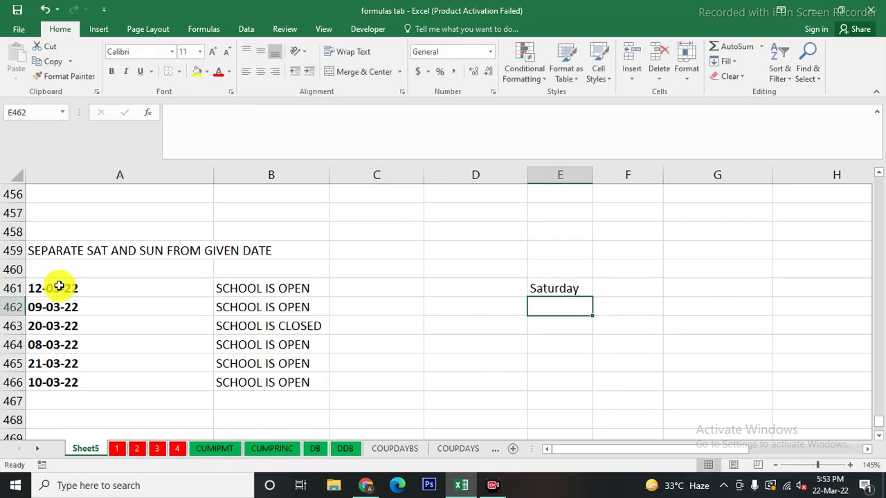
Copy the TEXT formula from E461 down through E466 and compare row 463's weekday name with its school status.
click(564, 288)
drag(593, 297, 586, 391)
click(562, 331)
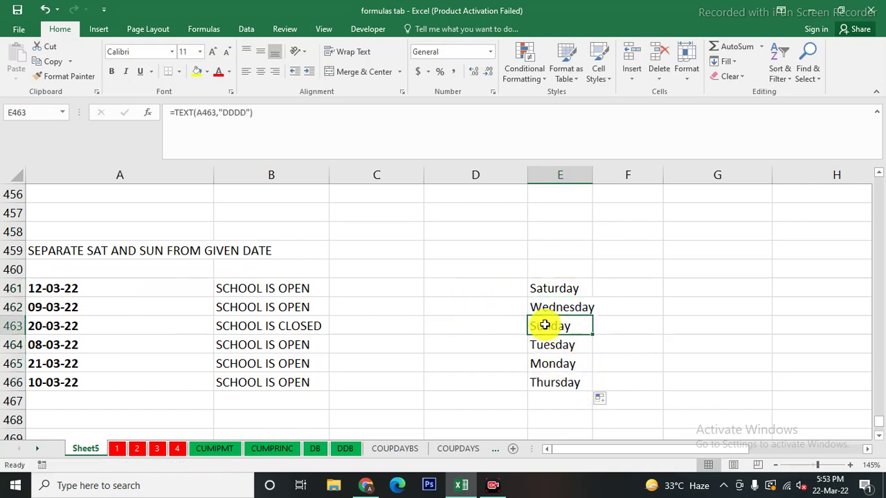
click(285, 326)
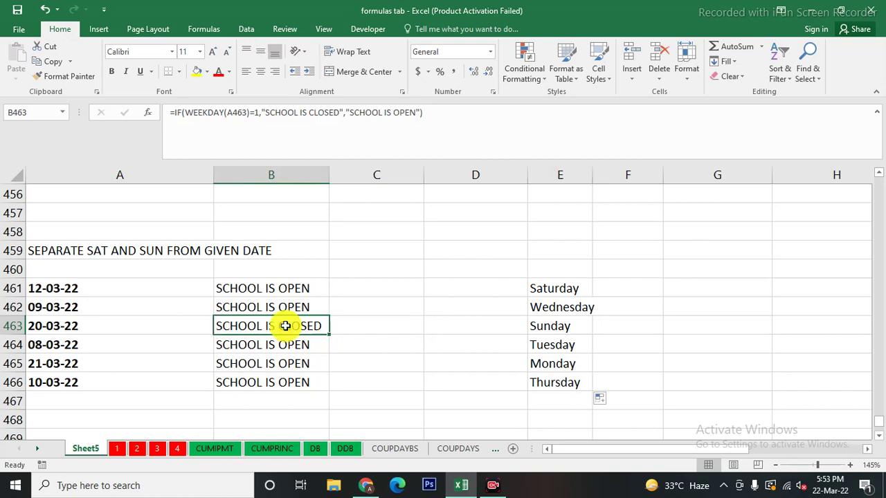
click(567, 329)
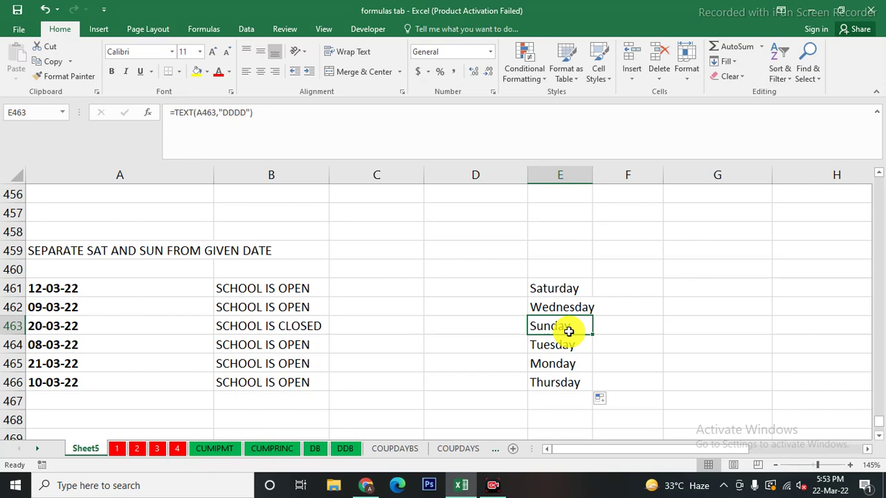
Reopen the formula in B461 for editing and remove its value-if-false argument "SCHOOL IS OPEN".
click(283, 291)
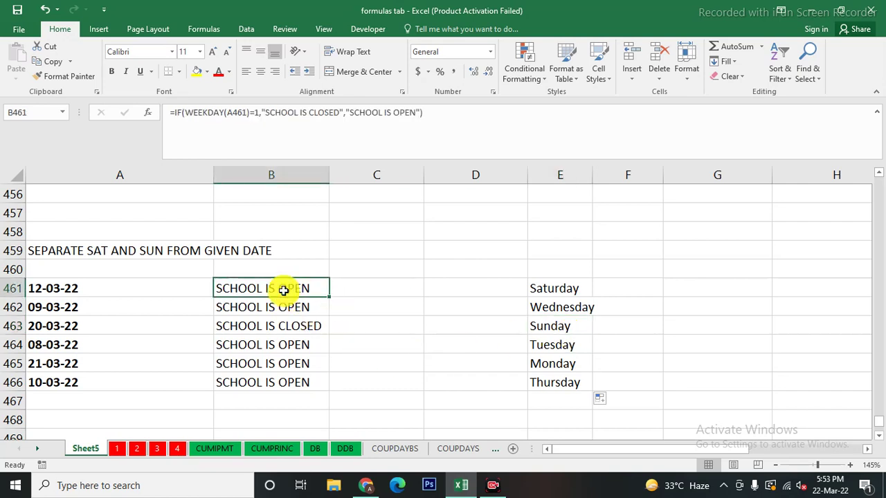
key(F2)
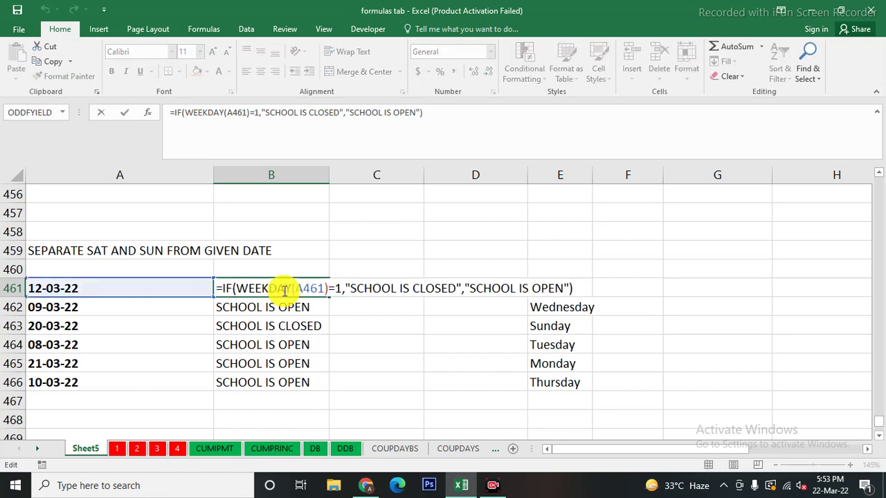
key(BackSpace)
key(BackSpace)
key(BackSpace)
key(BackSpace)
key(BackSpace)
key(BackSpace)
key(BackSpace)
key(BackSpace)
key(BackSpace)
key(BackSpace)
key(BackSpace)
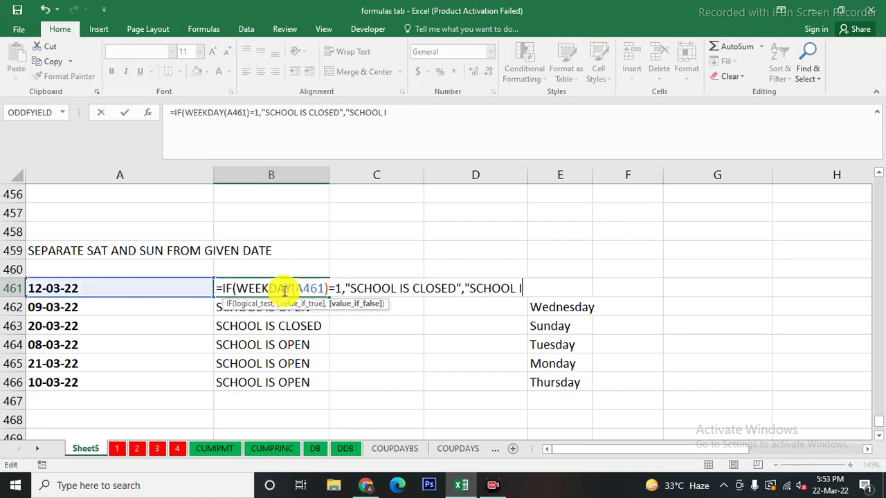
key(BackSpace)
key(BackSpace)
key(BackSpace)
key(BackSpace)
key(BackSpace)
key(BackSpace)
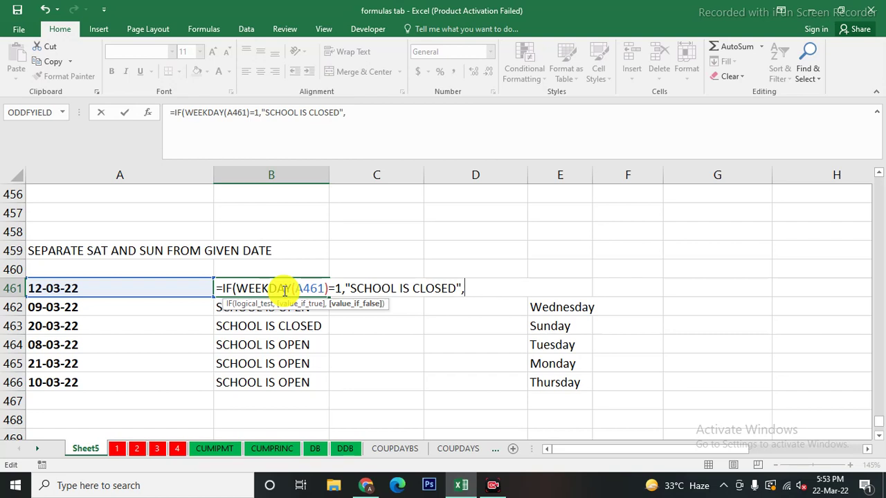
Add a nested IF with the logical test WEEKDAY(A461)=7 as the value-if-false argument of B461's formula.
text(IF)
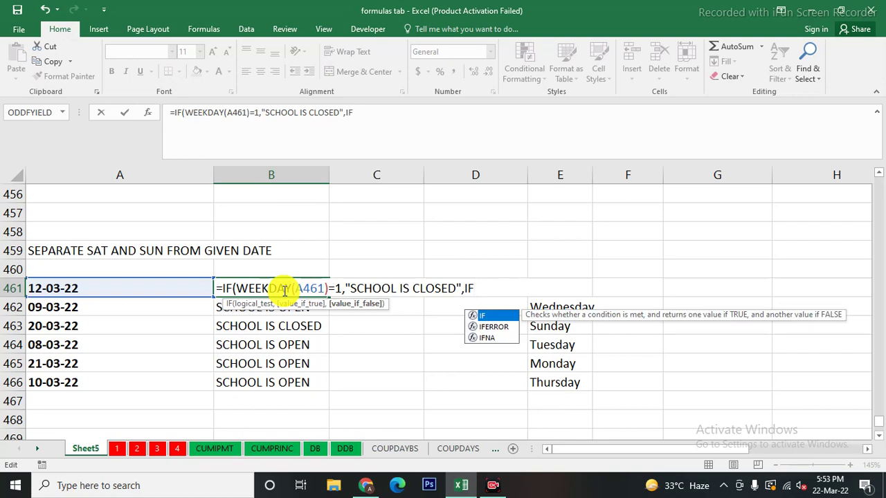
text((WEEKDAY)
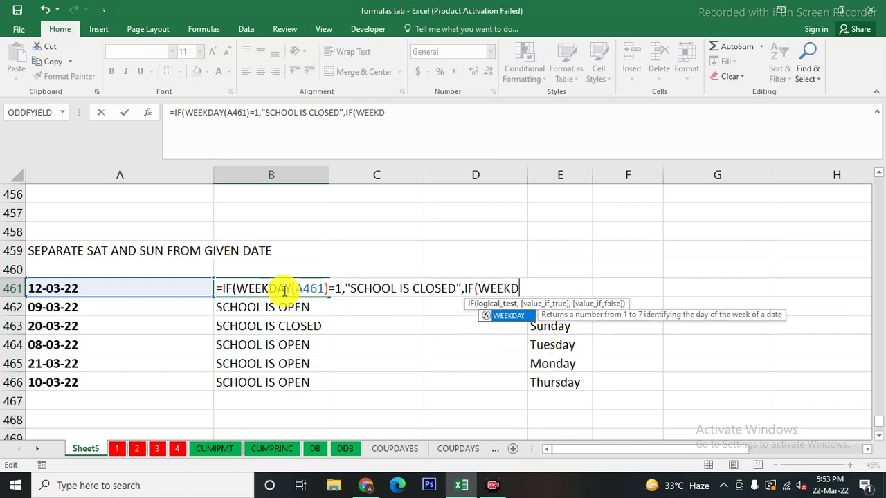
text(()
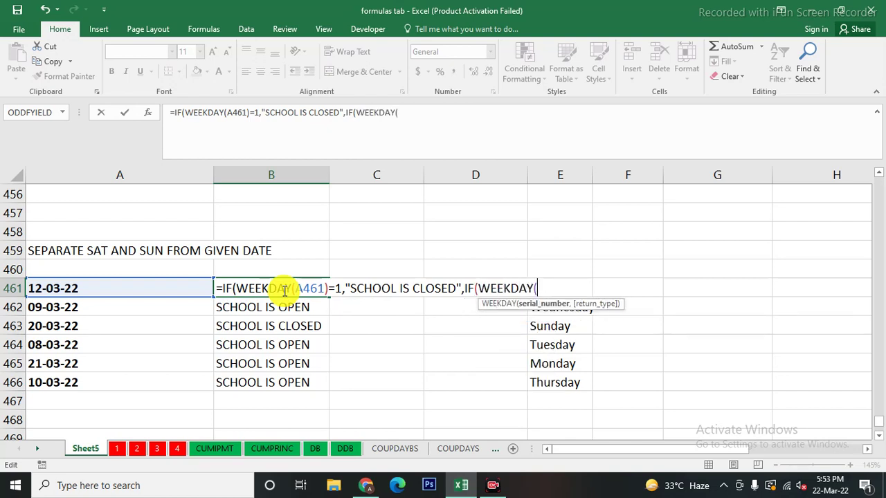
click(63, 288)
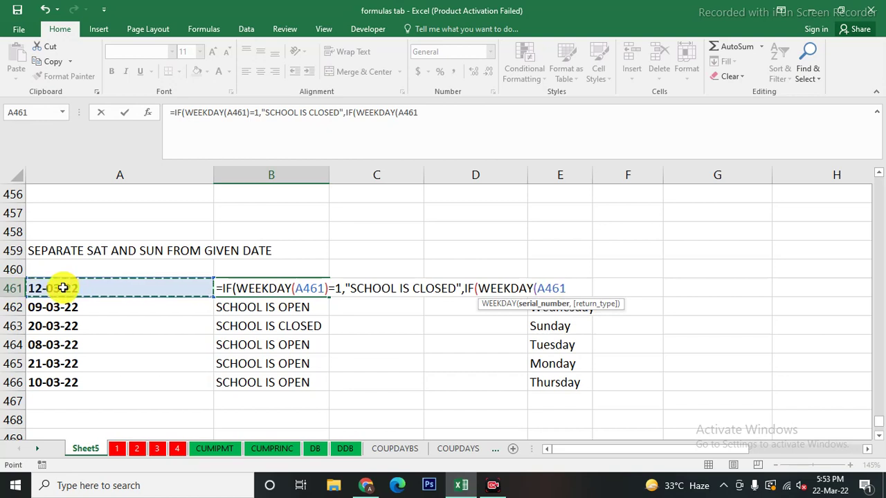
text()=)
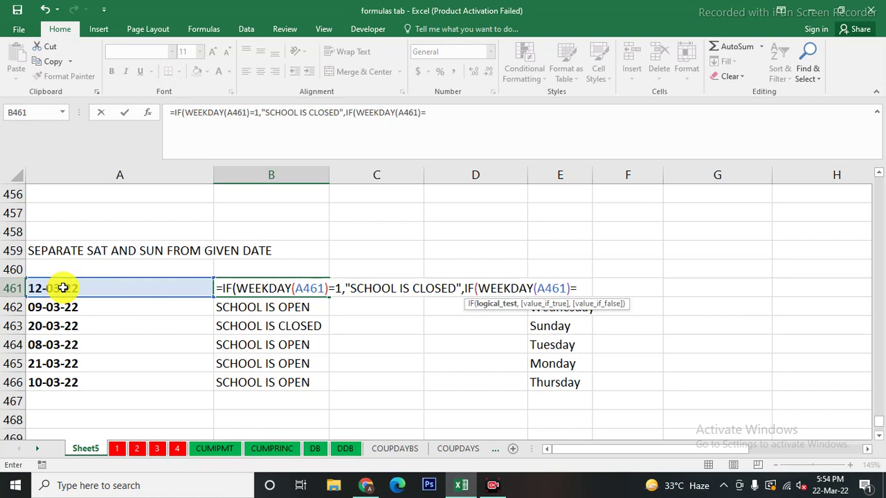
text(7,)
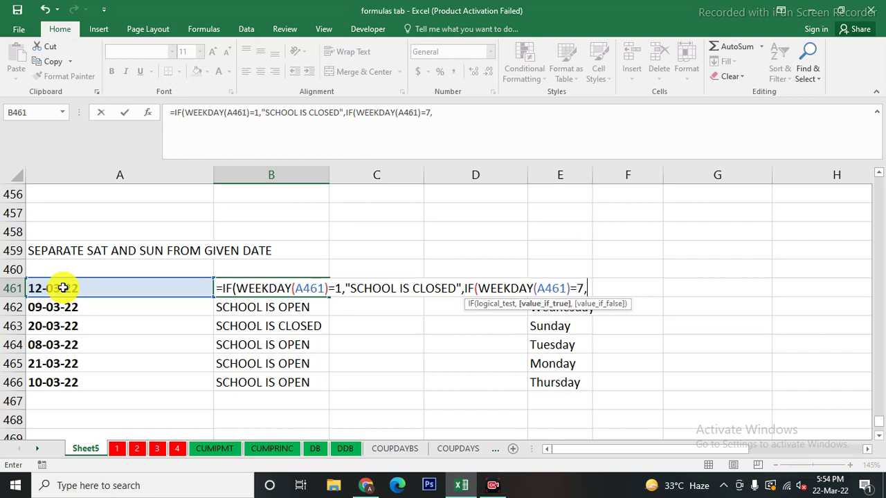
Complete B461's nested IF with "SCHOOL IS CLOSED" as its value if true and "SCHOOL IS OPEN" as its value if false.
text("SCHOOL IS CLOSED)
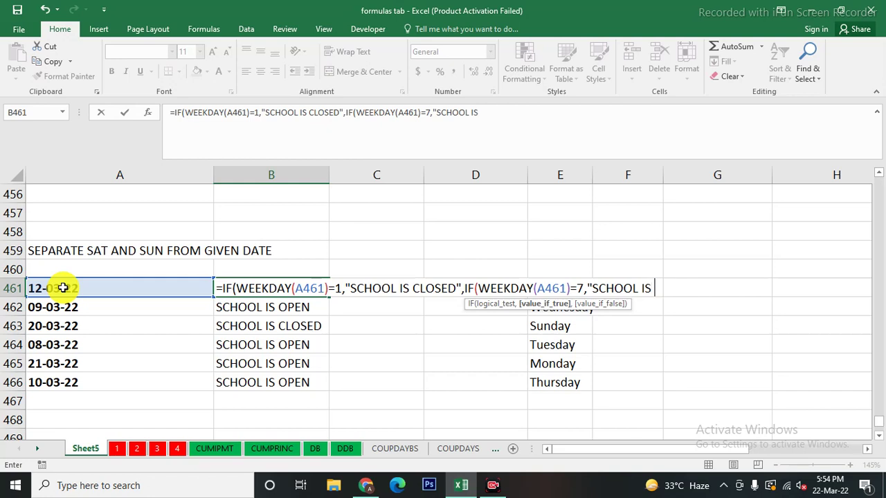
text(",)
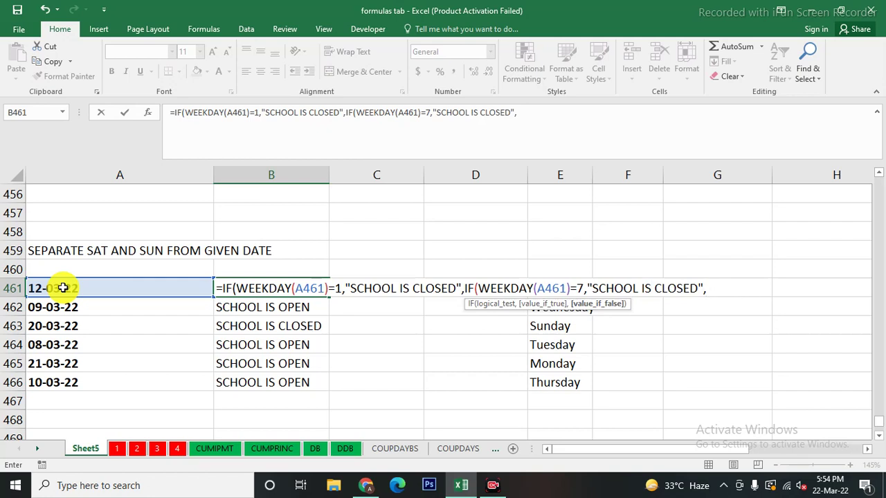
text("SCHOOL IS)
text( OP)
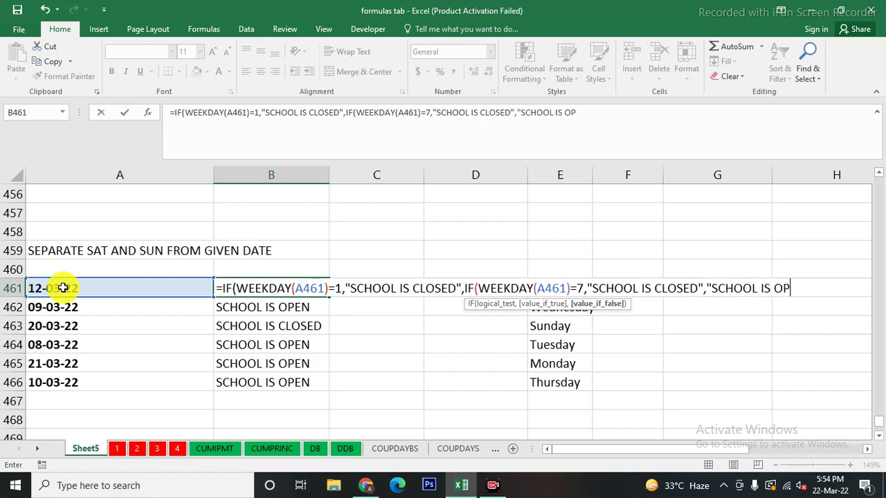
text(EN")))
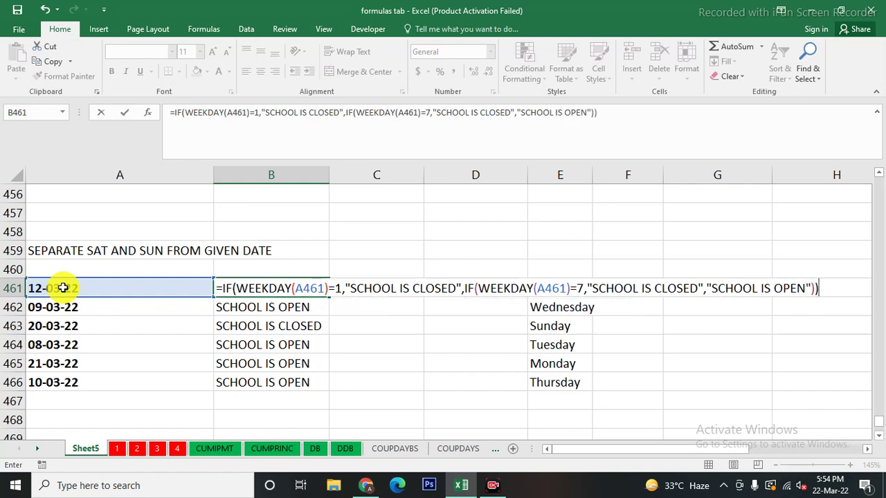
key(Return)
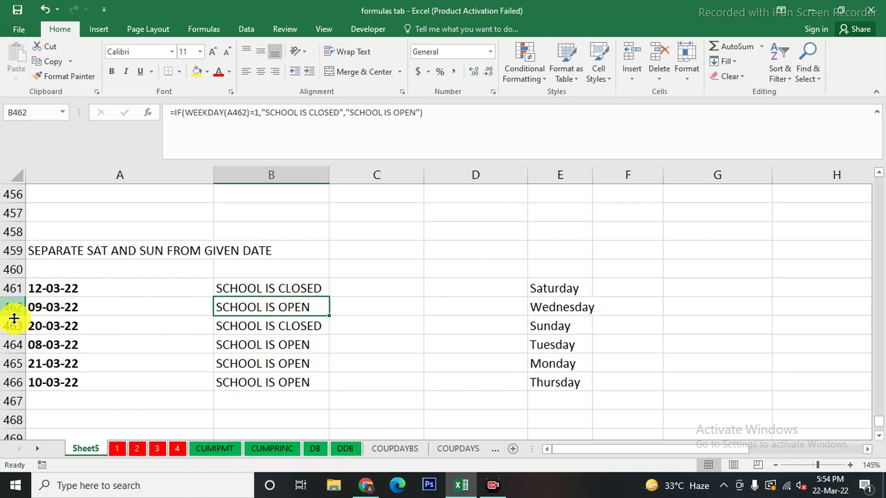
Copy the nested IF formula from B461 down through B466 and compare the school statuses with the weekday names in column E.
click(315, 291)
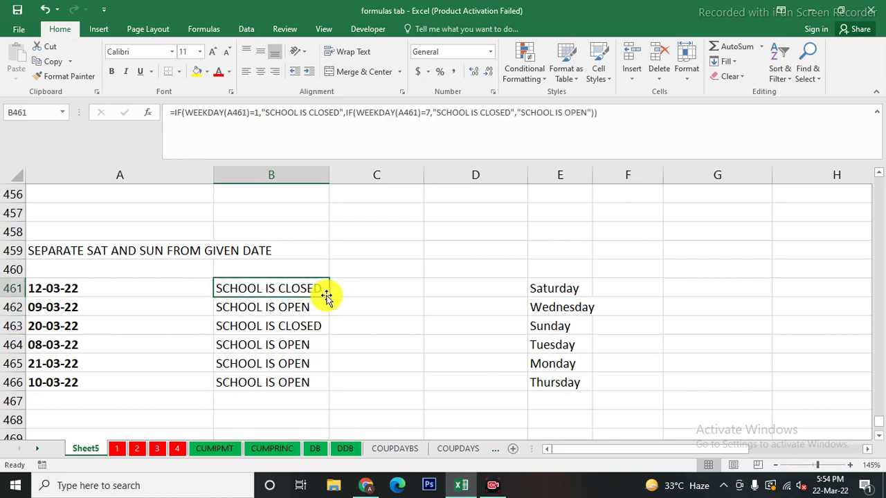
drag(329, 298, 327, 387)
click(372, 381)
click(559, 287)
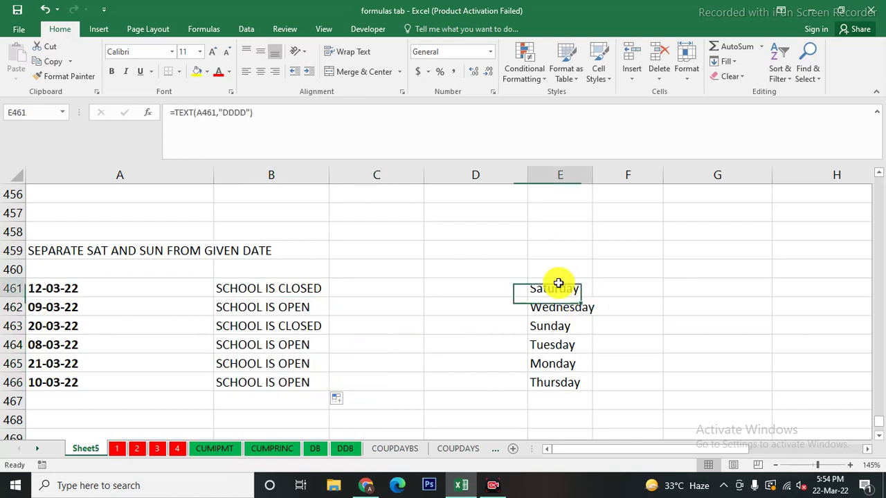
click(546, 326)
click(264, 292)
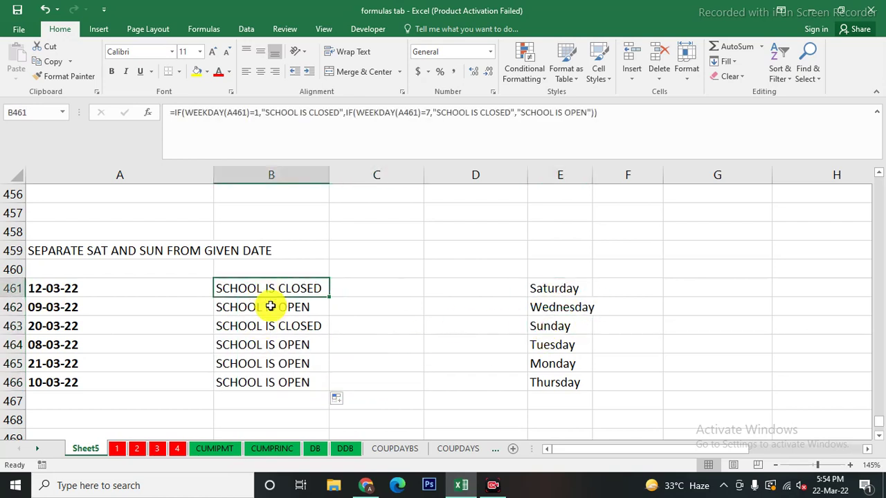
click(266, 307)
click(265, 325)
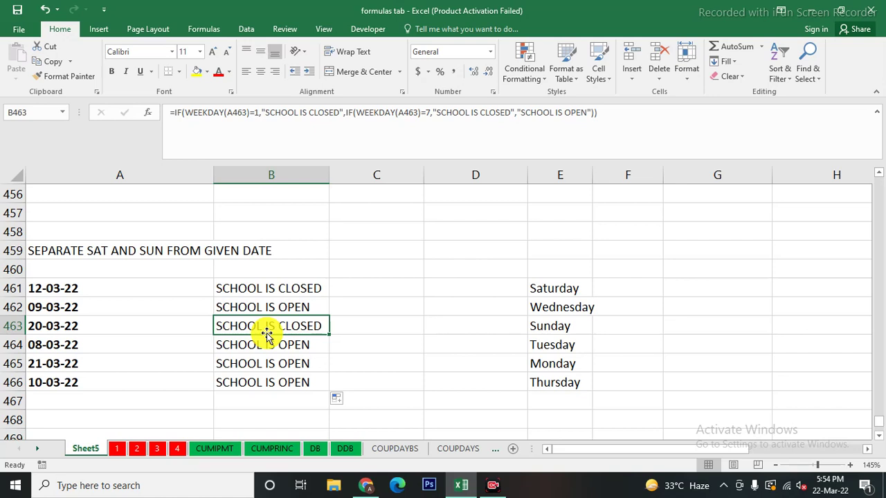
Start an IF formula in C461 with the logical test WEEKDAY(A461,2)<6.
click(366, 293)
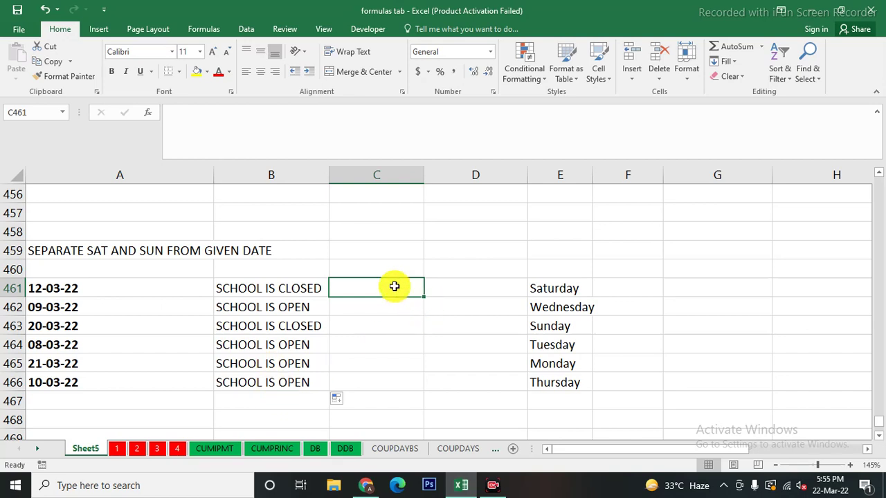
text(=IF)
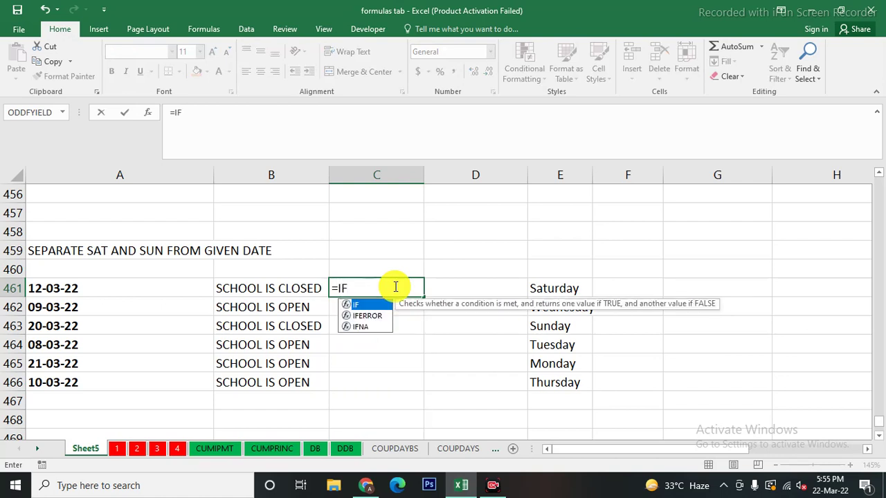
text((WEEKDAY()
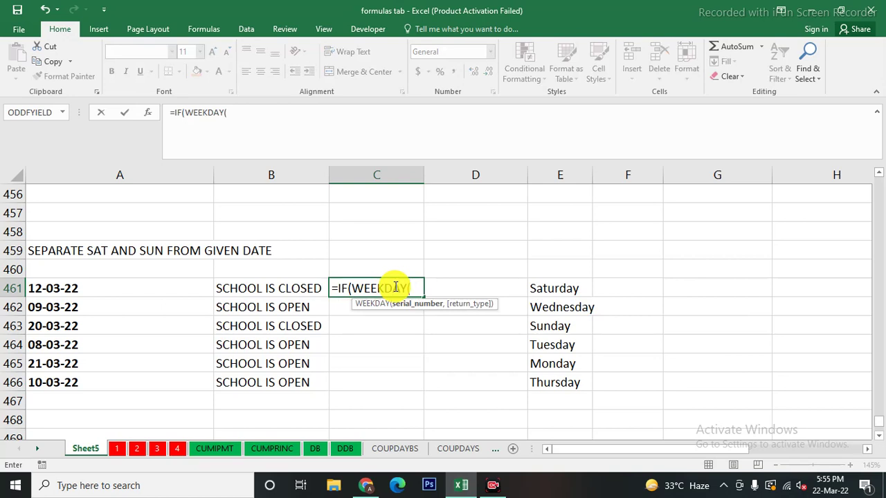
click(65, 288)
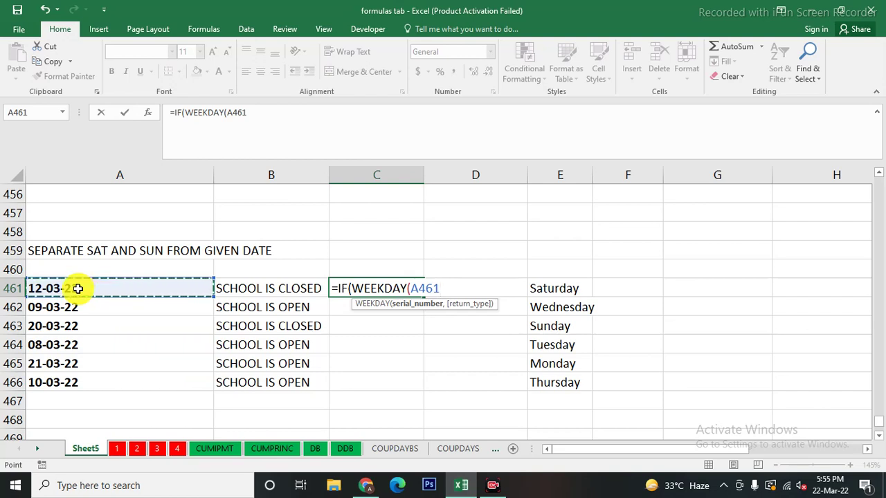
text(,2)
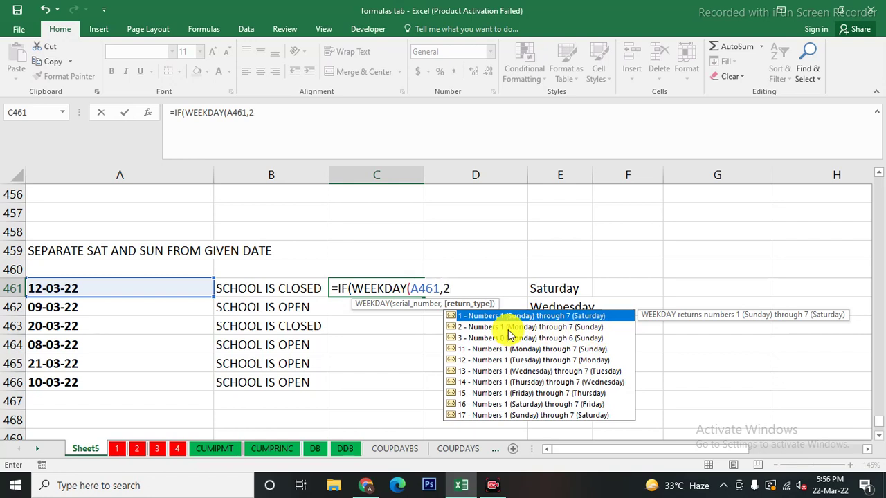
text())
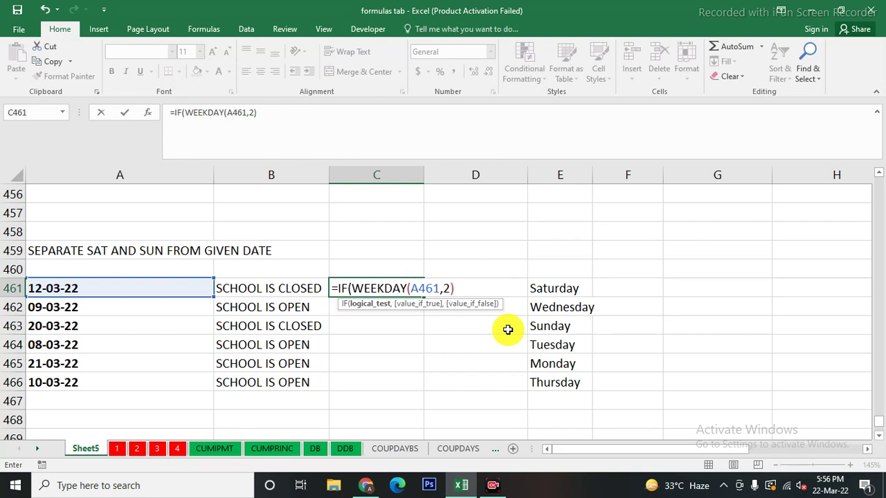
text(,)
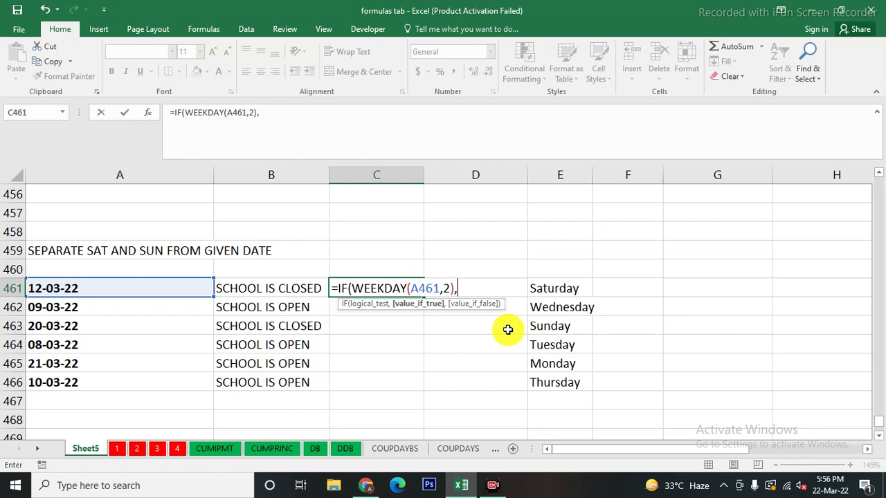
key(BackSpace)
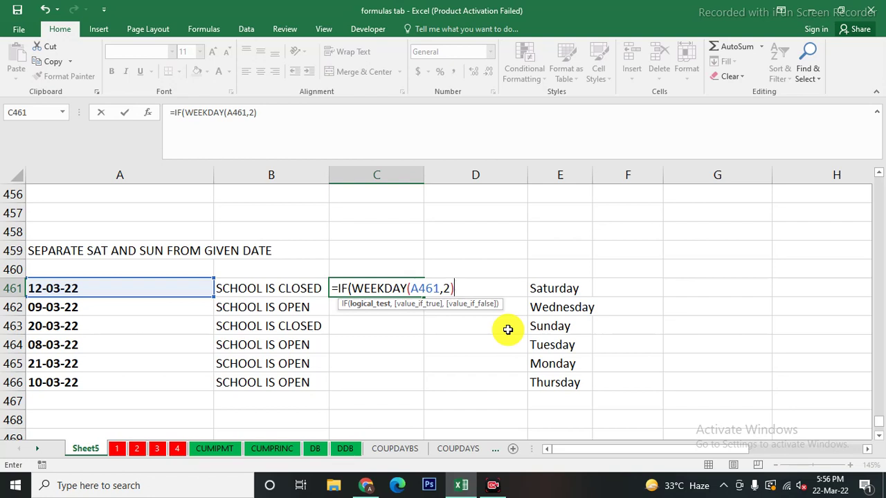
text(<6)
Finish C461's IF formula with "SCHOOL IS OPEN" as the value if true and "SCHOOL IS CLOSED" as the value if false.
text(,"SC)
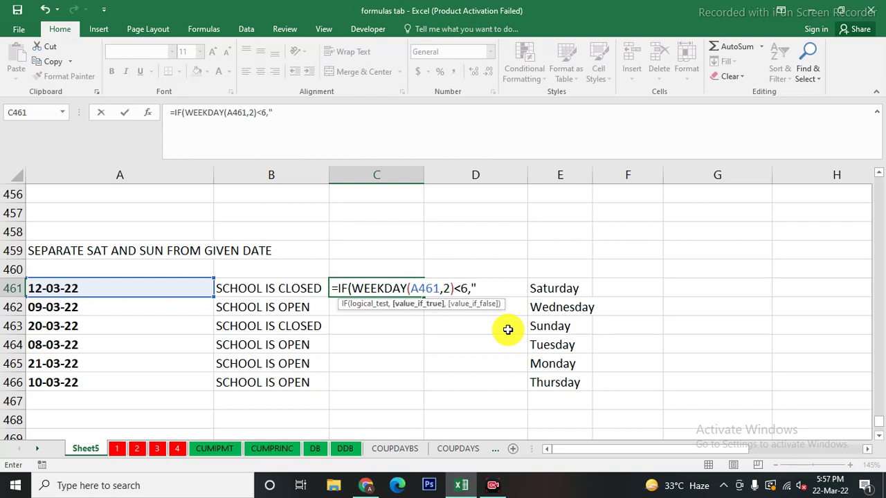
text(HOOL)
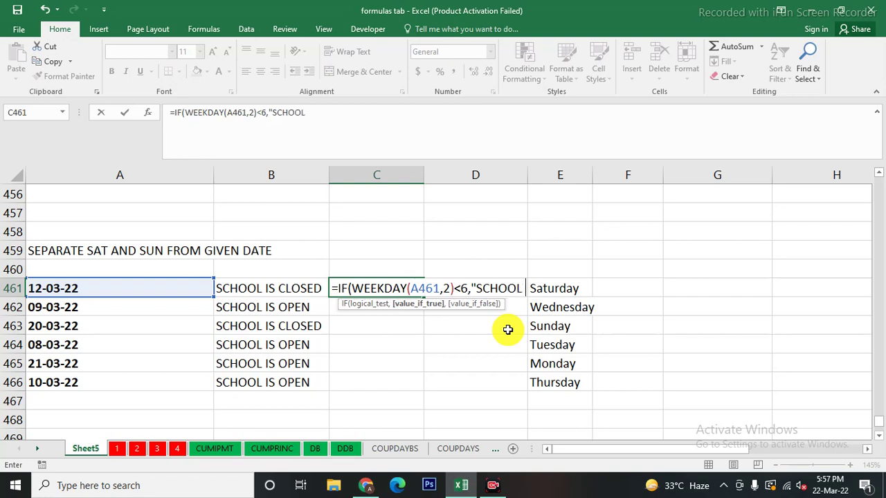
text( IS OPEN)
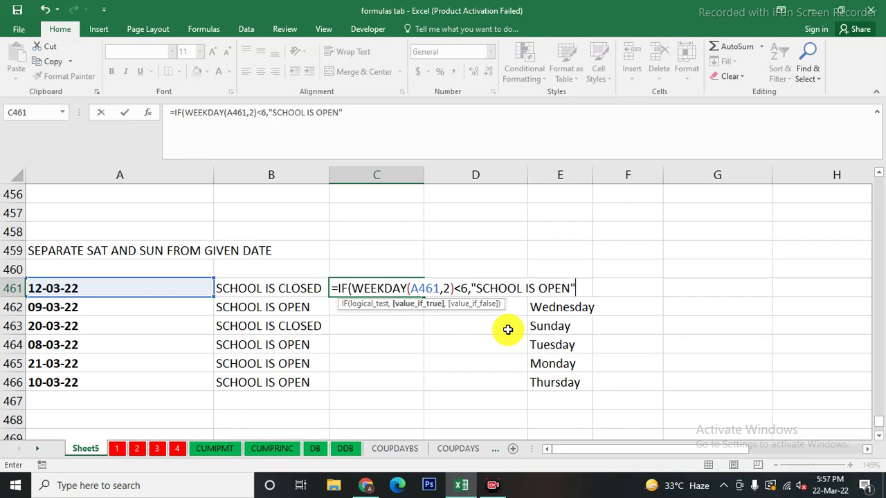
text(",)
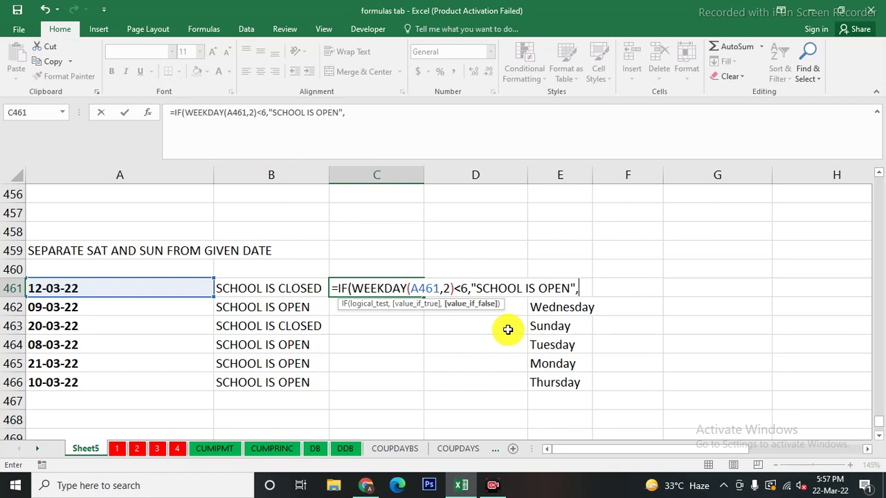
text("SC)
text(HOLL)
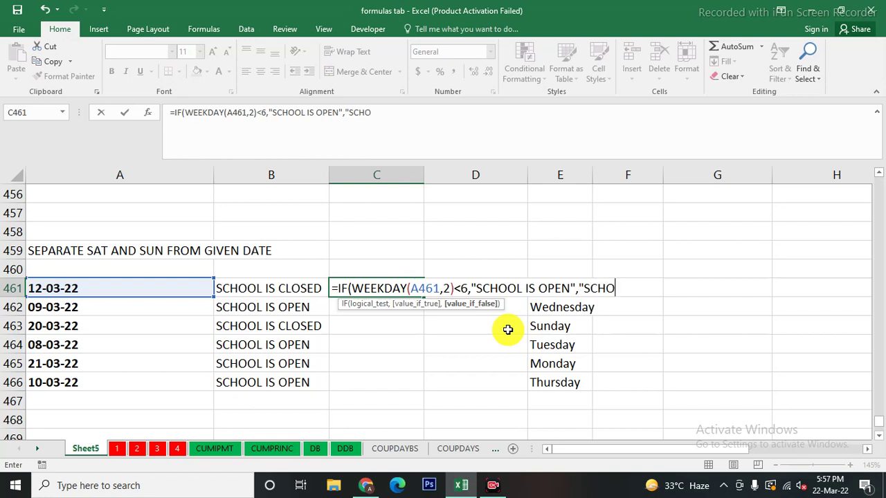
key(BackSpace)
key(BackSpace)
text(OL )
text(IS CLOSE)
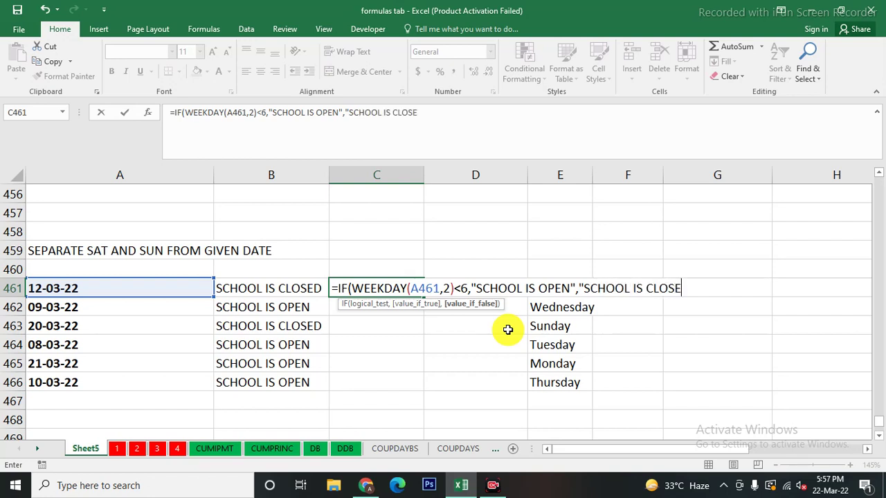
text(D")
text())
key(Return)
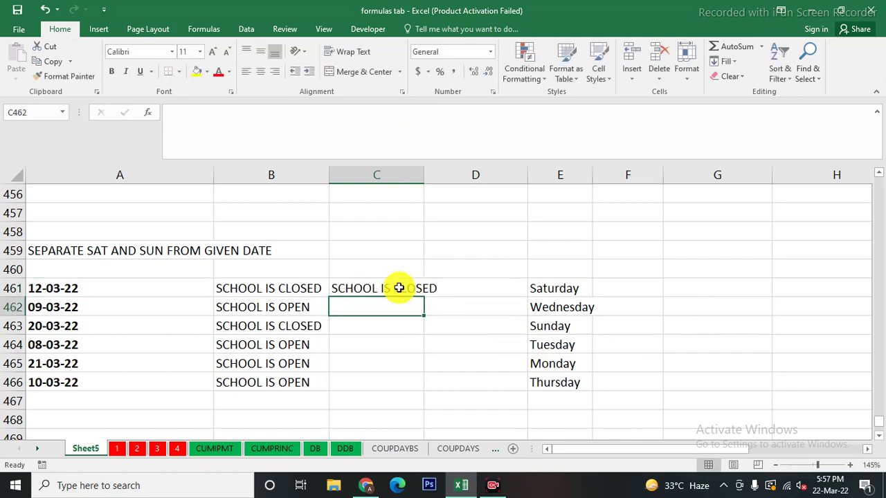
Copy the formula from C461 down through C466 and widen column C to fit the school status text.
click(405, 291)
drag(423, 298, 421, 386)
click(468, 380)
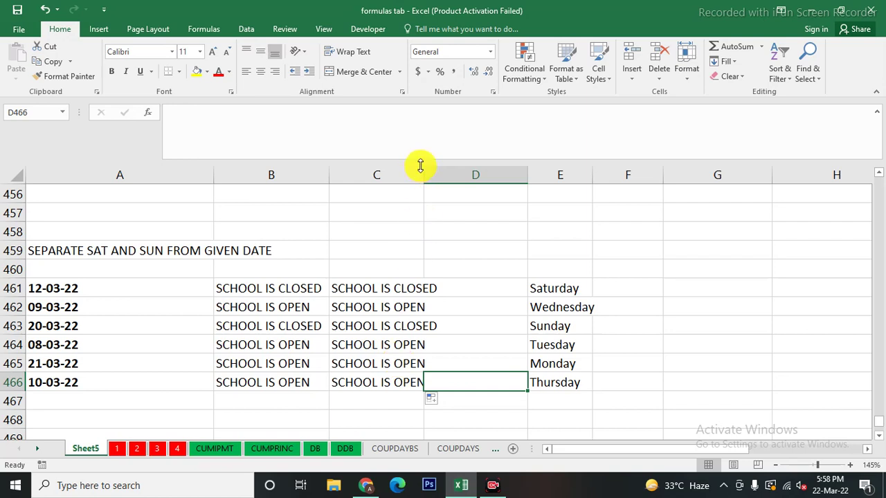
drag(423, 174, 448, 177)
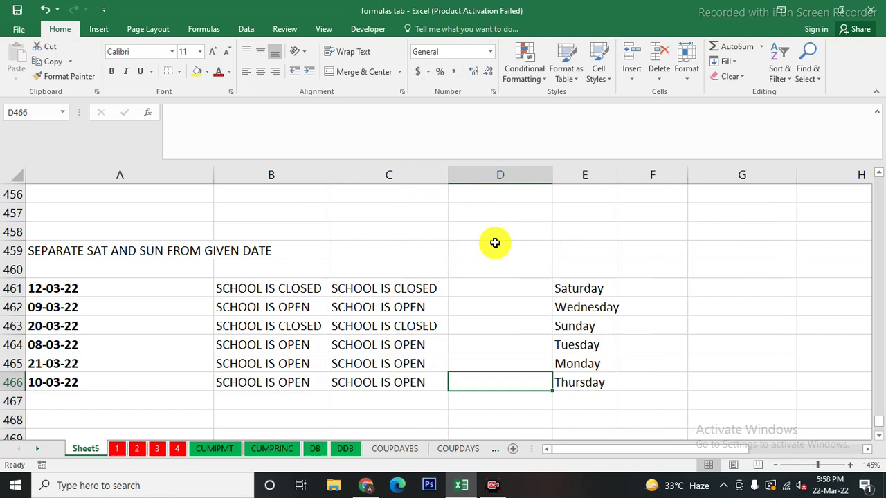
Start an IF formula in D461 with the logical test WEEKDAY(A461,12)<7, using the Tuesday-through-Monday return type.
click(514, 283)
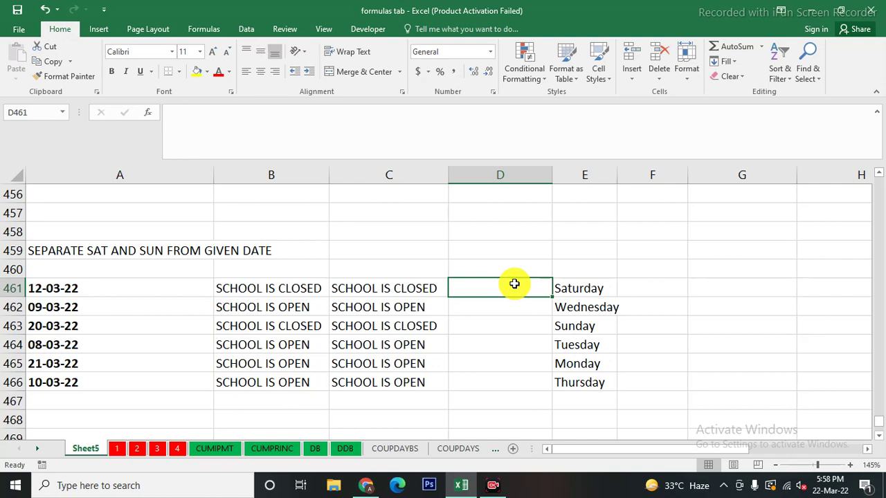
text(=IF)
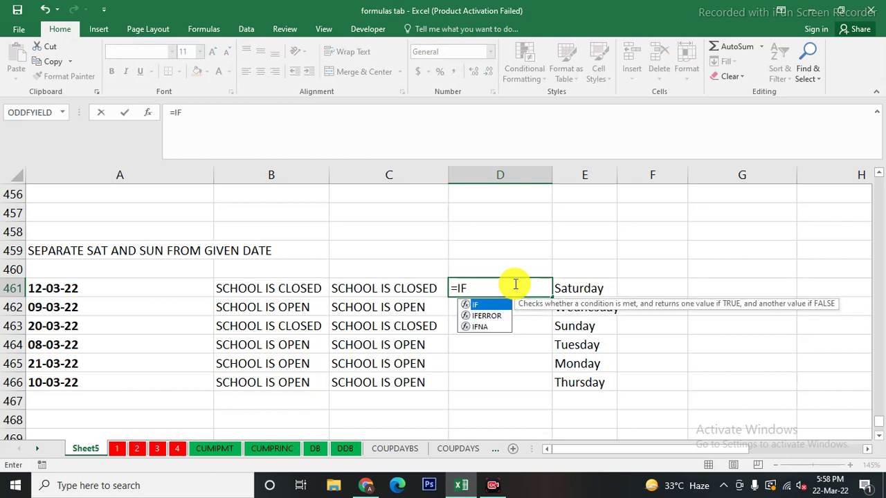
text(()
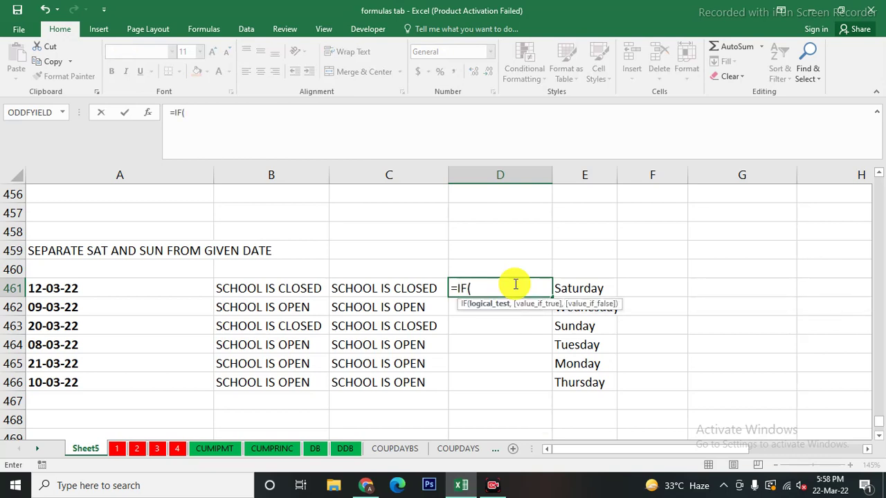
text(WEEK)
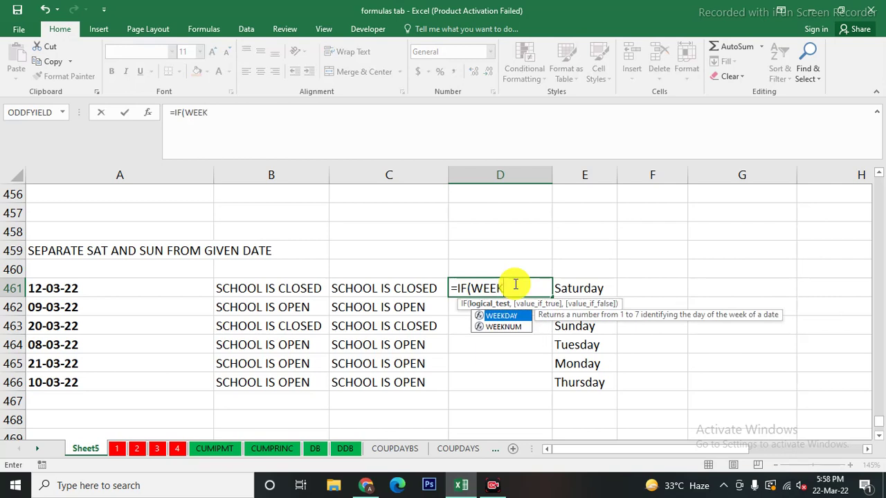
text(DAY()
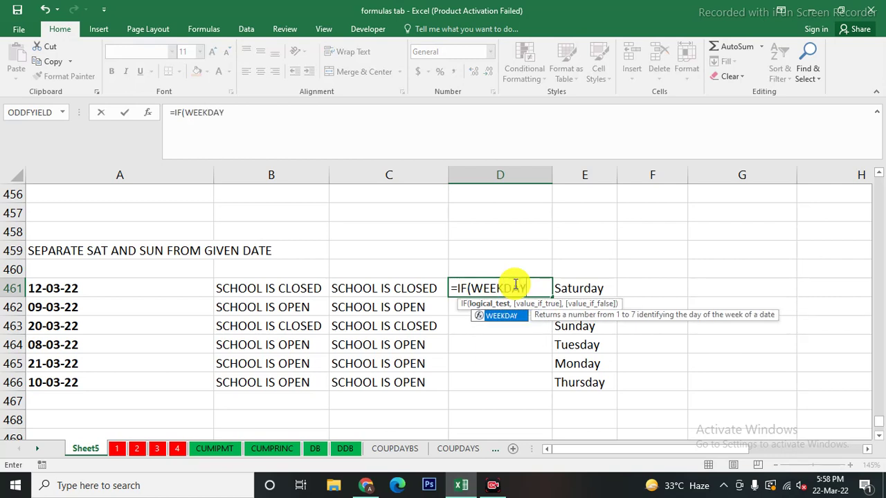
click(118, 279)
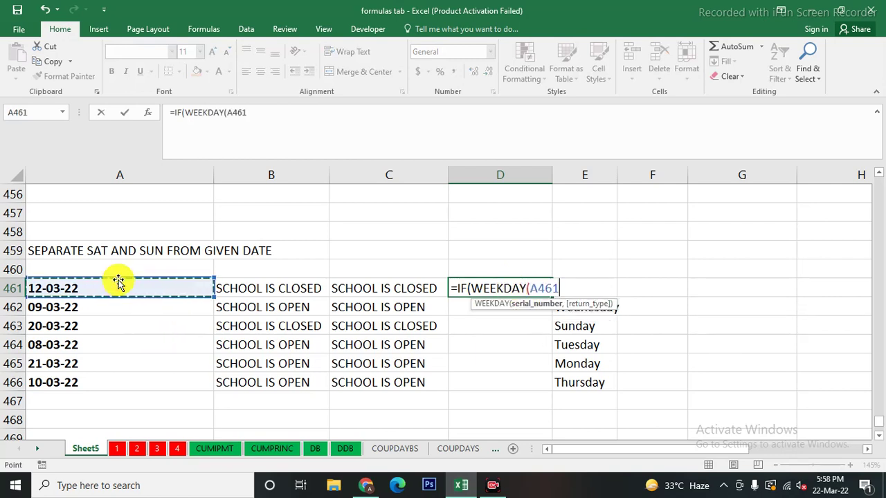
text(,)
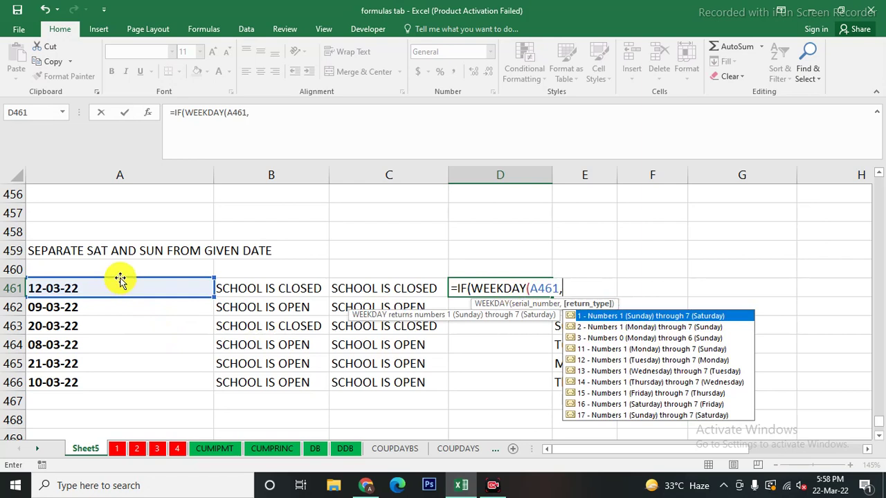
click(585, 338)
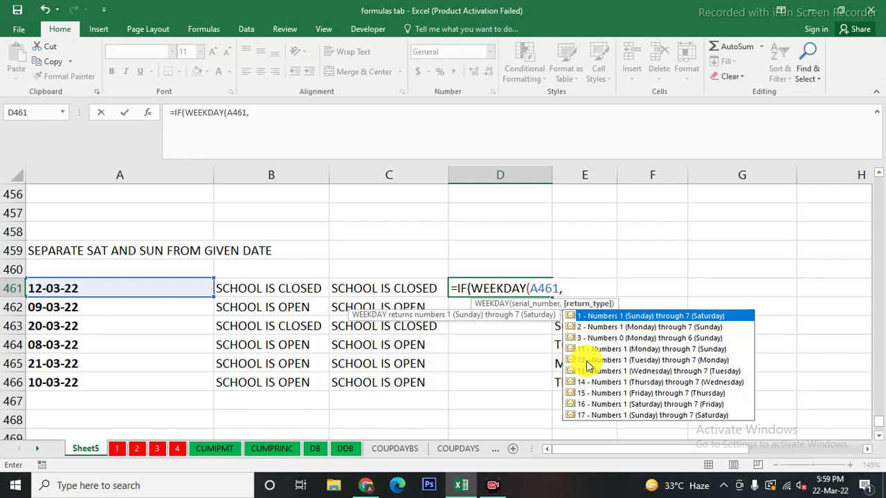
text(12)
text())
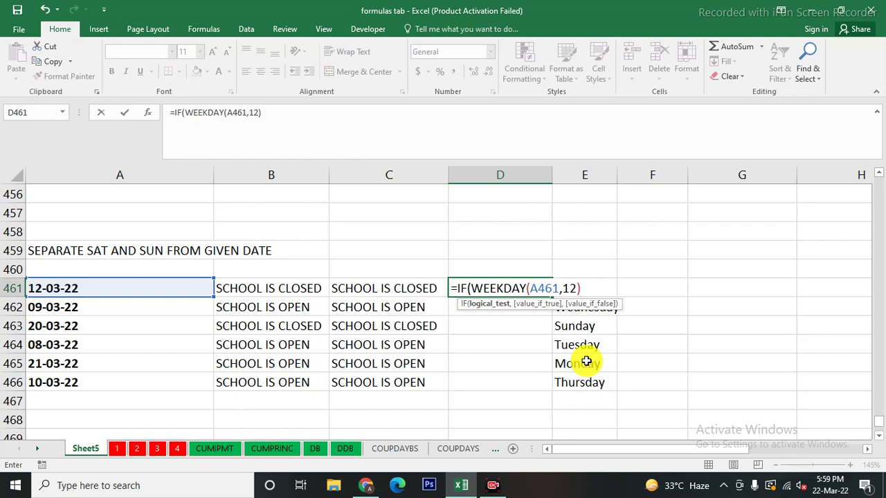
text(7)
Finish D461's IF formula with "OFFICE IS OPEN" as the value if true and "OFFICE IS CLOSED" as the value if false.
text(,"OFFICE)
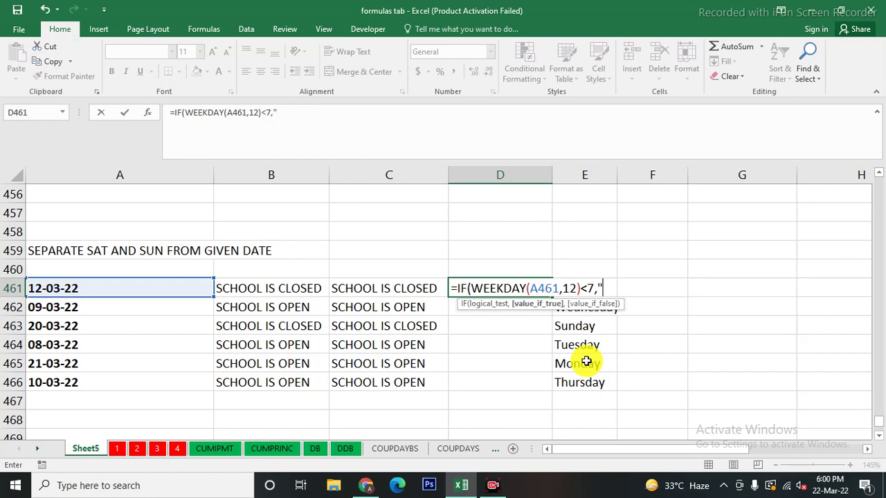
text( I)
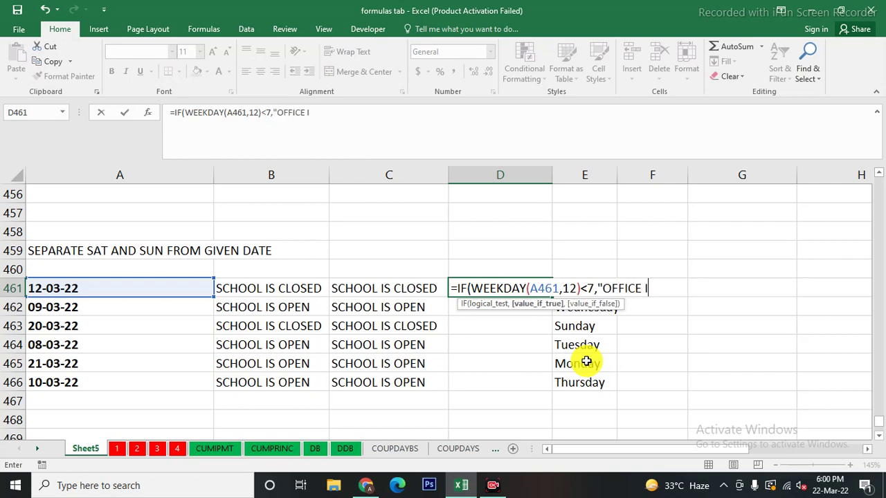
text(S OPEN")
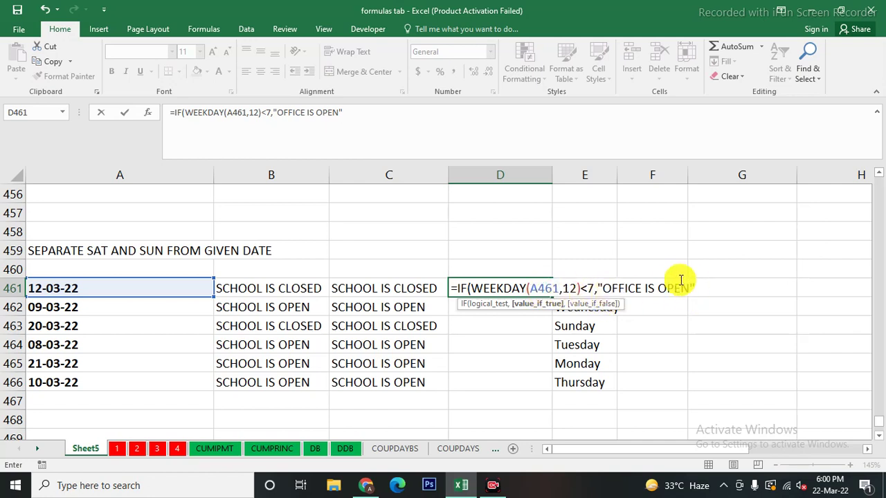
text(,")
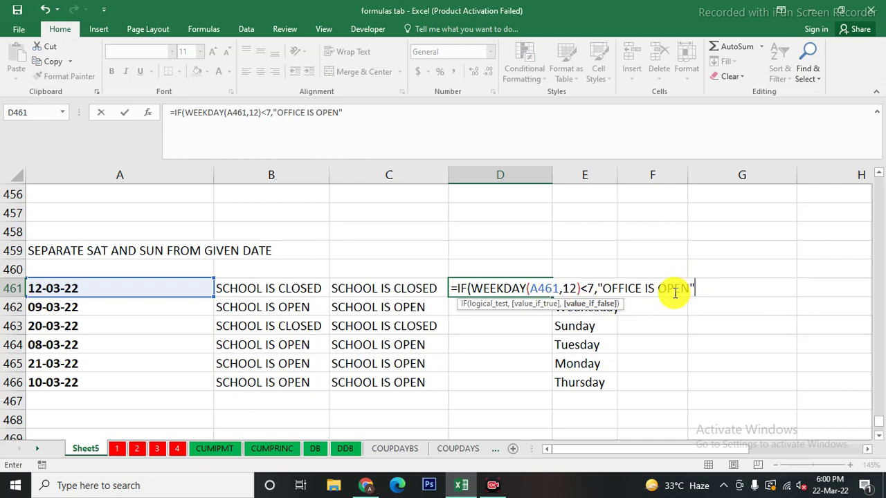
text(OFFICE IS )
text(C)
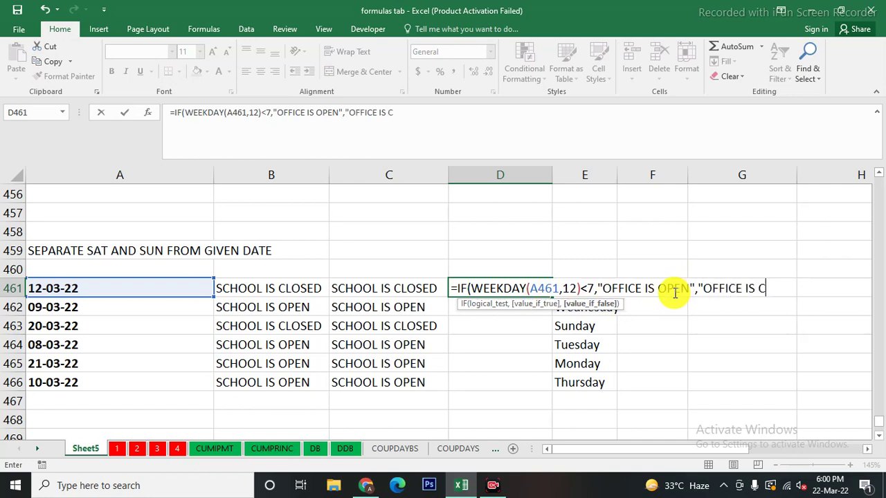
text(LOSED"))
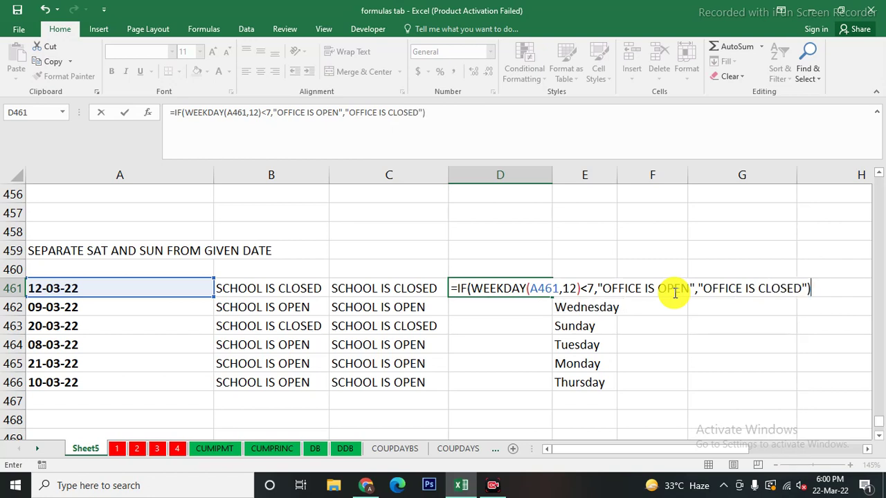
key(Return)
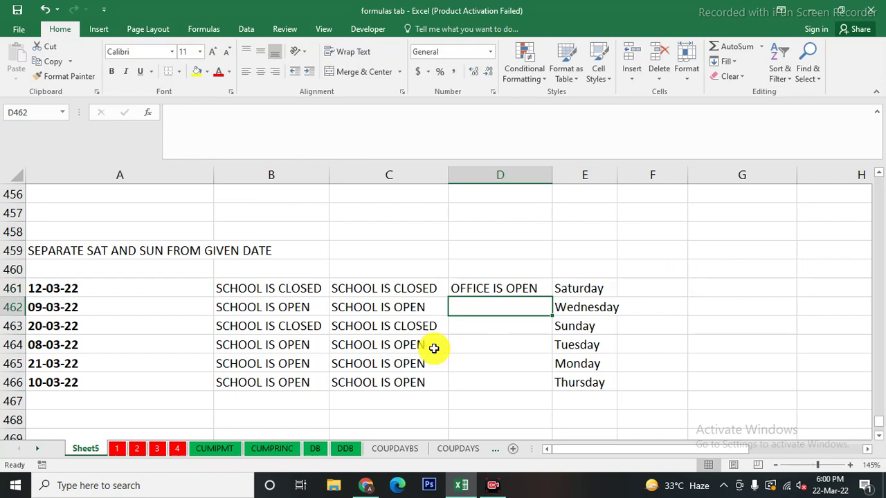
Copy the office status formula from D461 down through D466 and check the result for the date in row 465.
click(519, 288)
drag(553, 299, 550, 393)
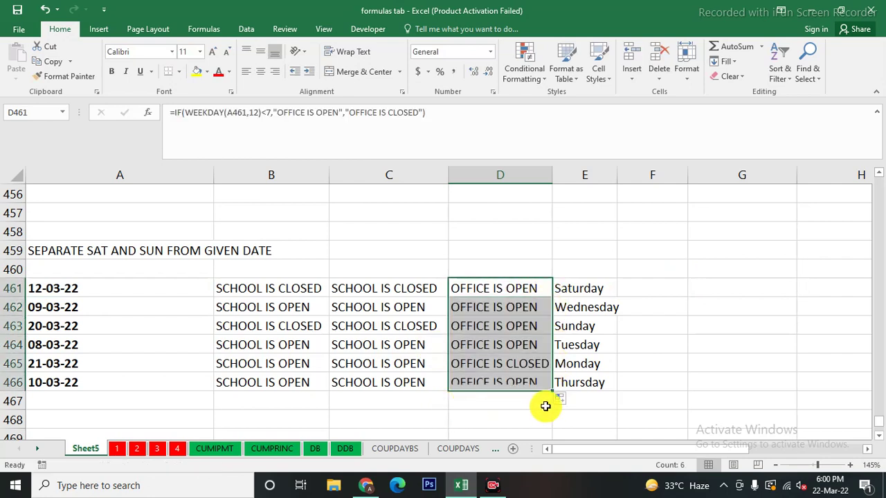
click(503, 363)
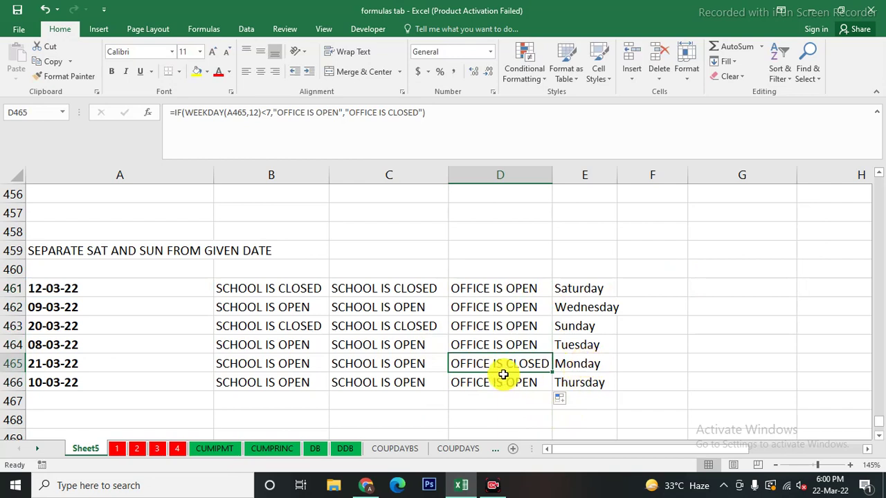